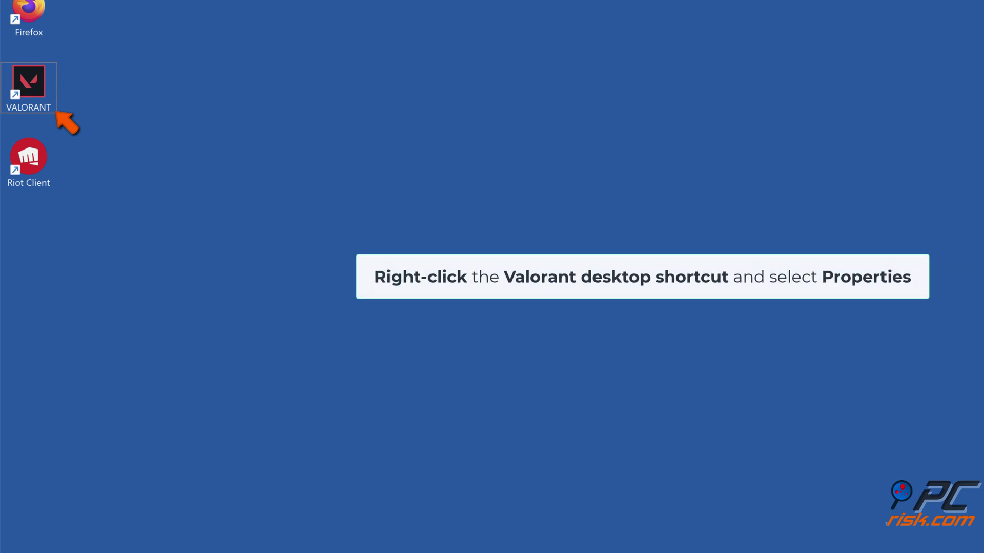
Step: Enable 'Run this program as an administrator' on the VALORANT shortcut's Compatibility settings and save
right_click(45, 106)
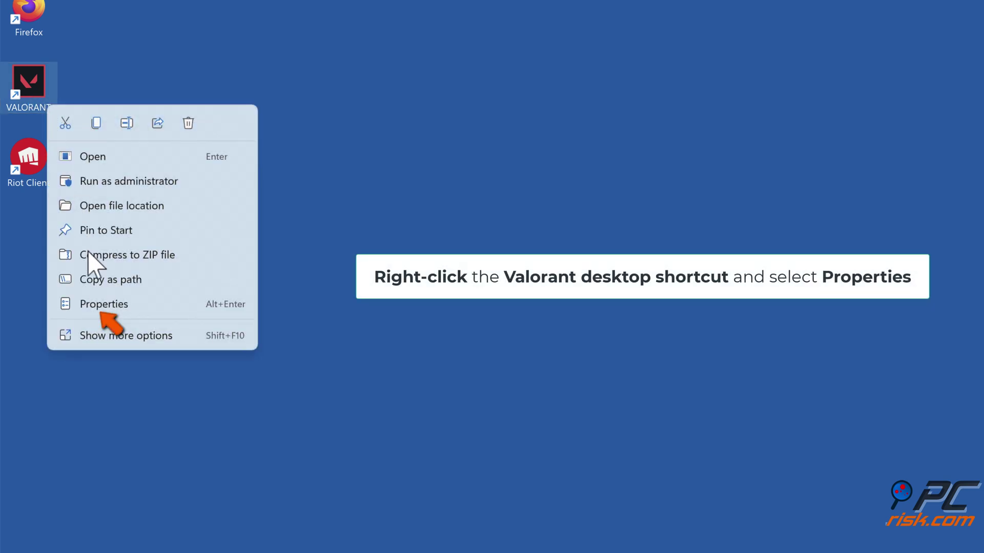
click(104, 304)
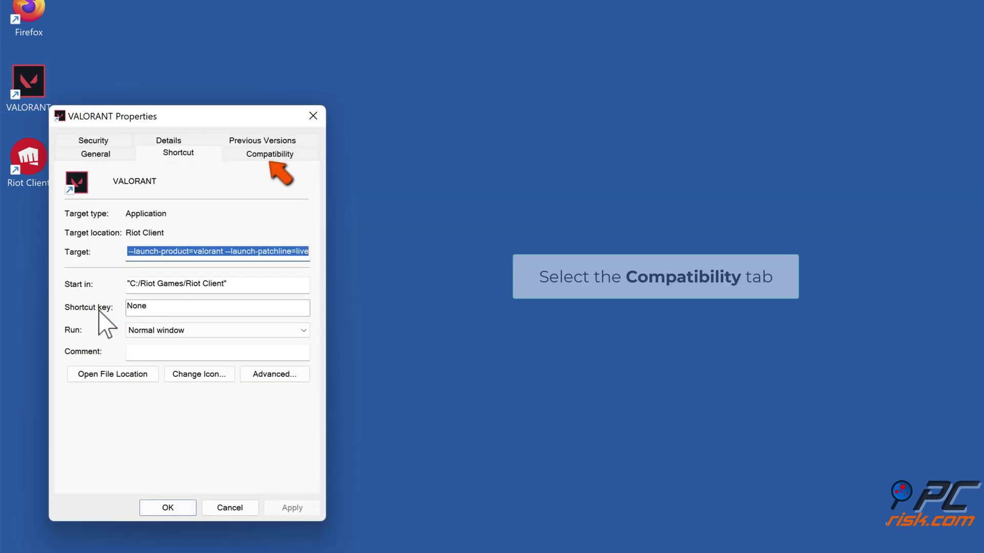
click(269, 154)
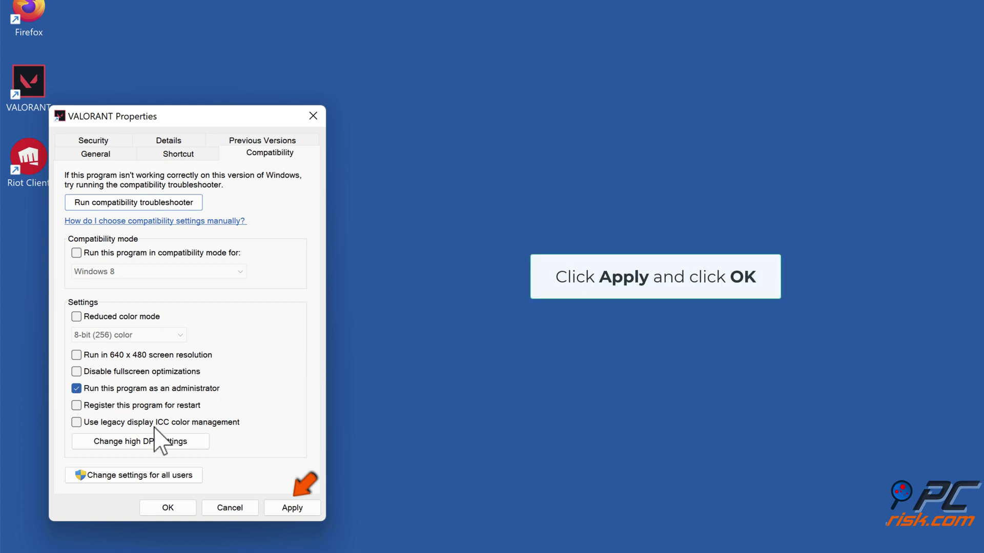
click(287, 508)
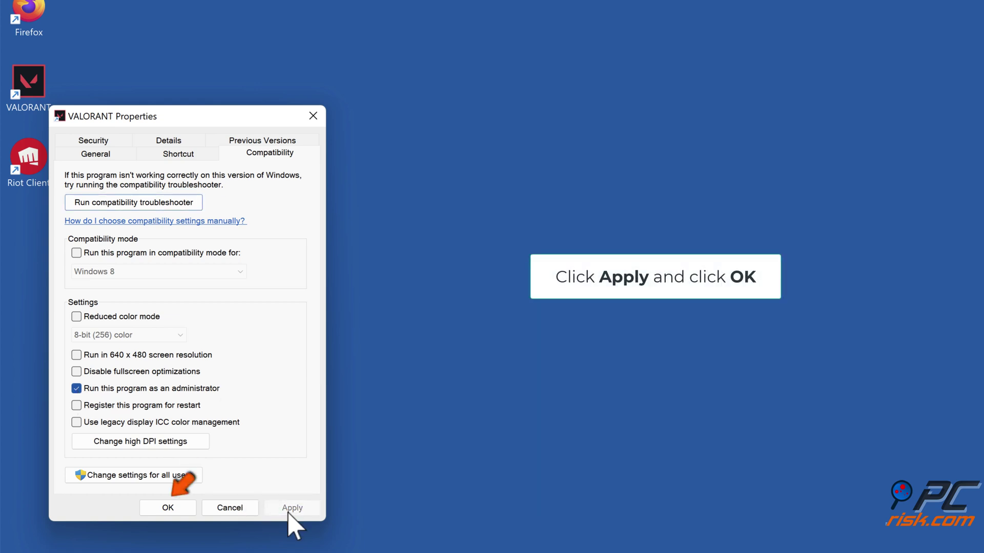
click(167, 510)
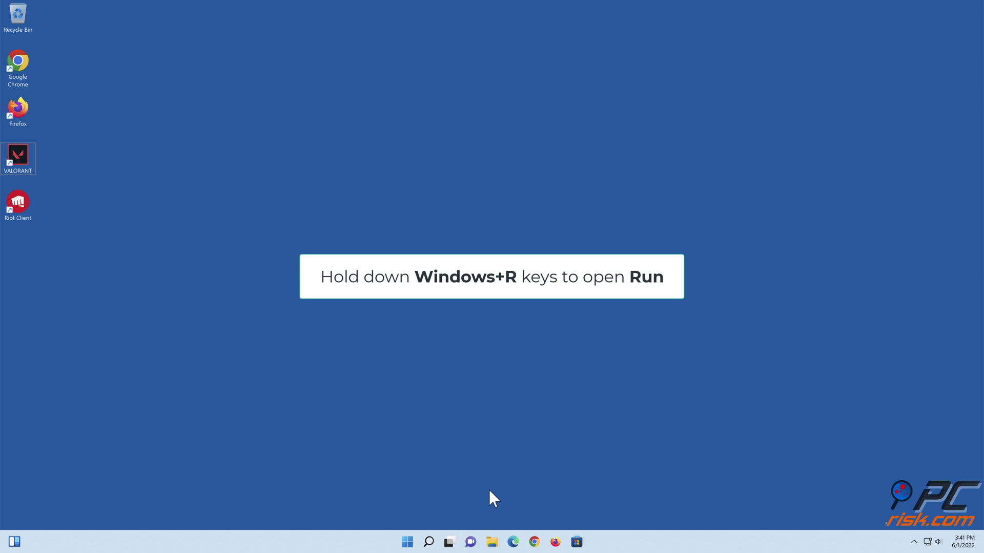
Step: Run 'appdata' from the Run dialog to open the AppData folder in File Explorer
key(super+r)
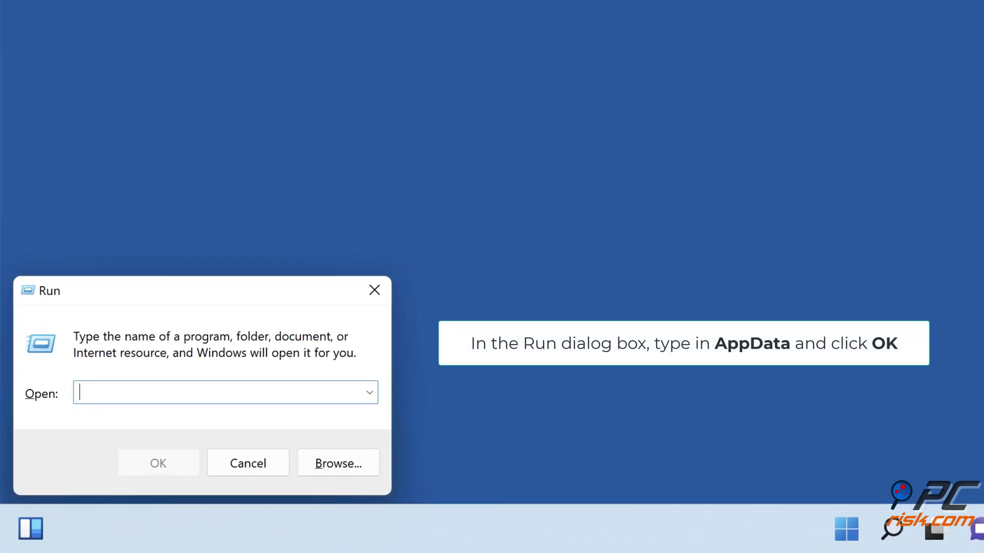
text(appdata)
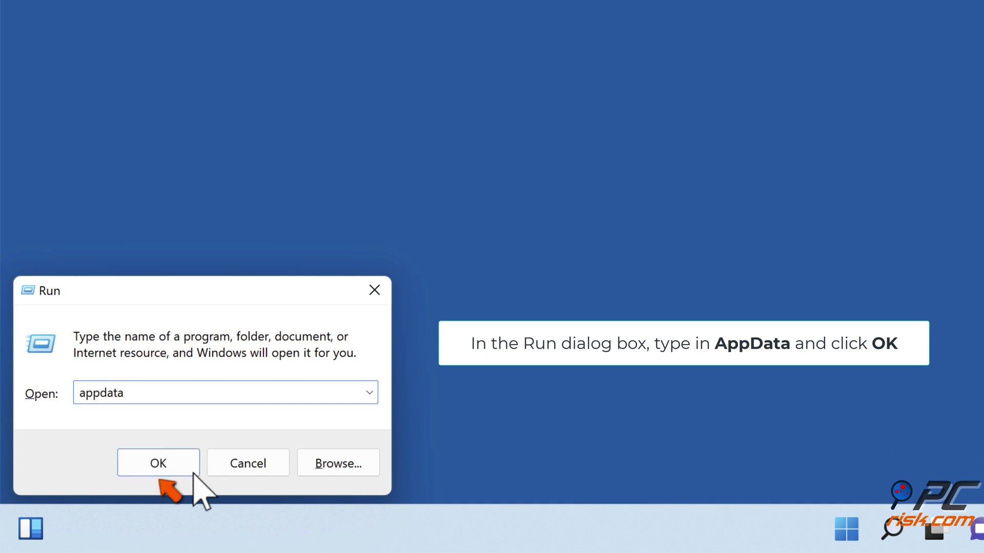
click(160, 474)
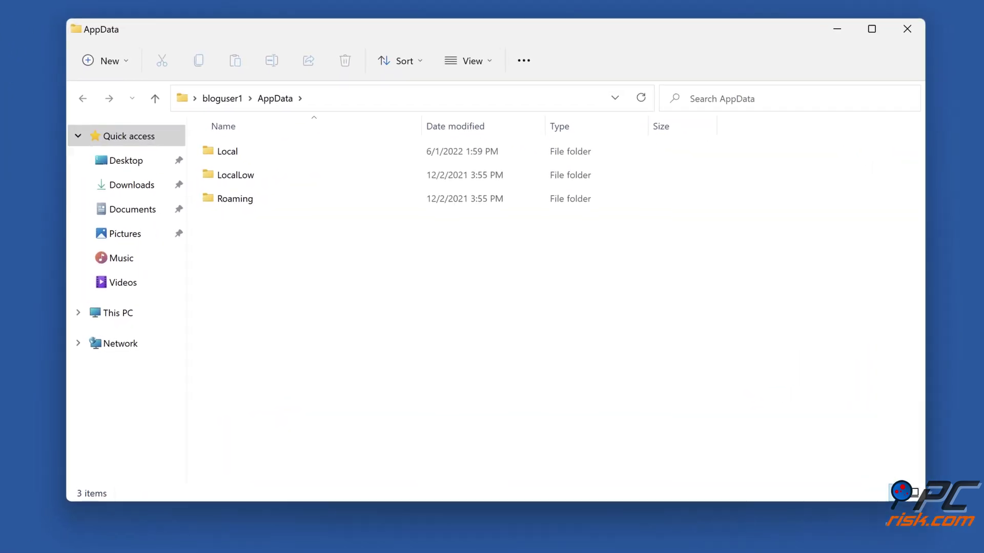
Step: Navigate into Local > Riot Games > Riot Client > Data
double_click(226, 153)
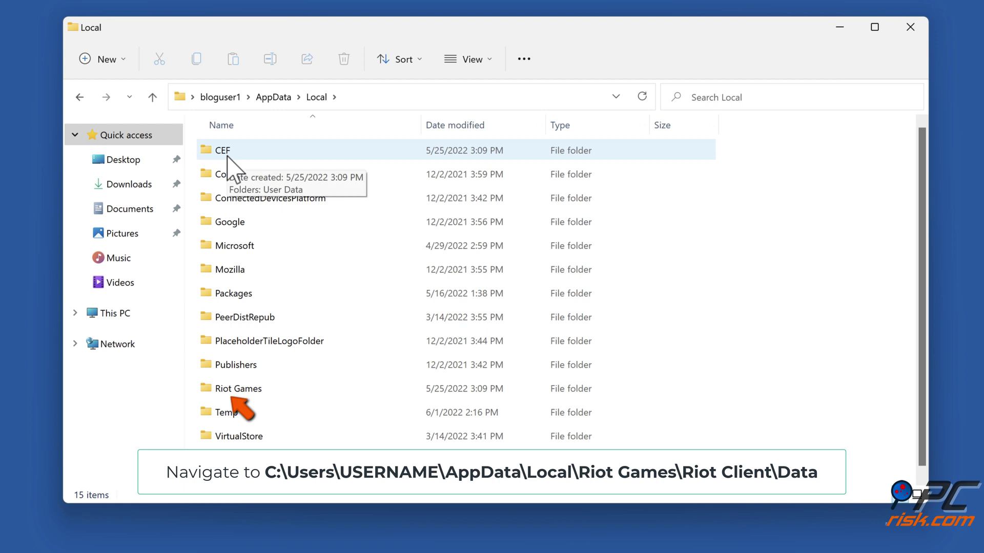
double_click(239, 389)
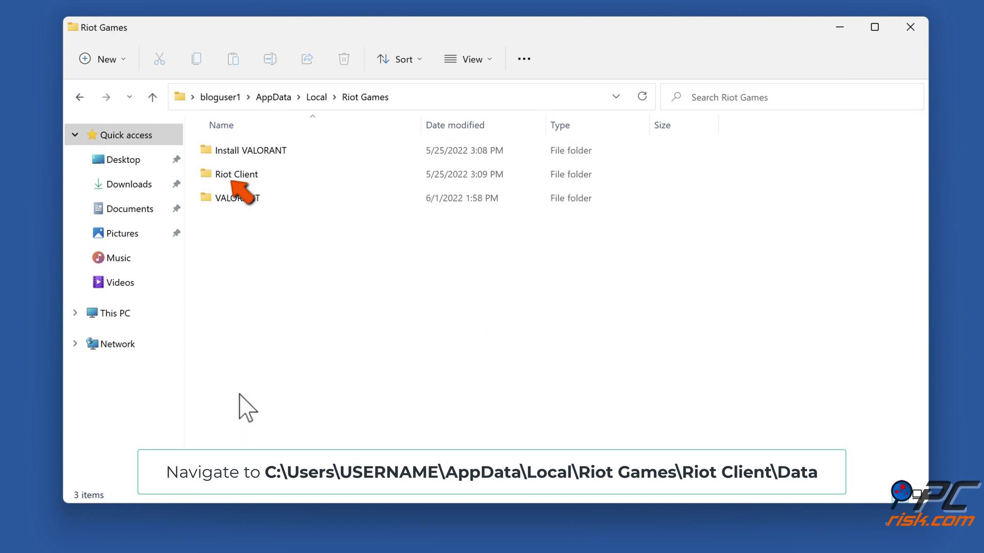
double_click(233, 176)
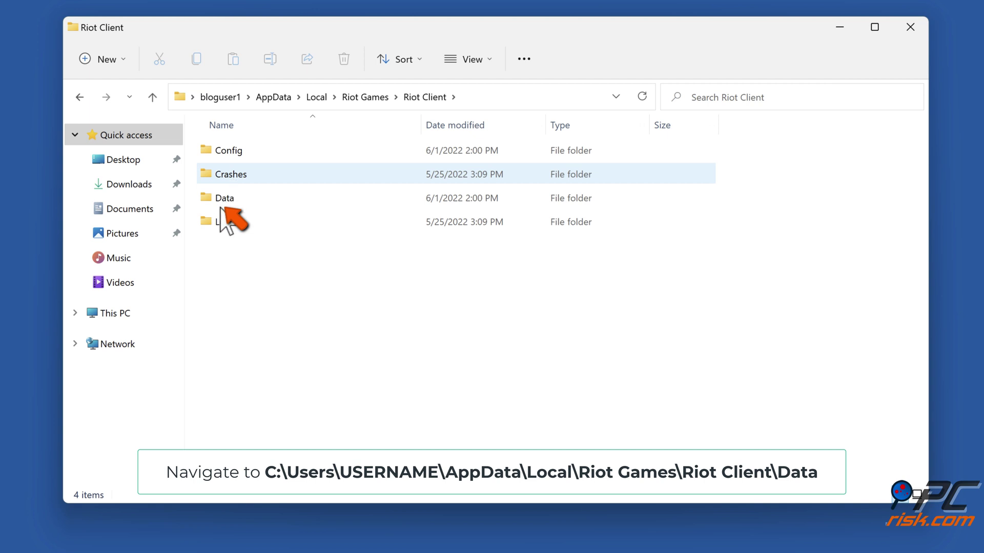
double_click(222, 204)
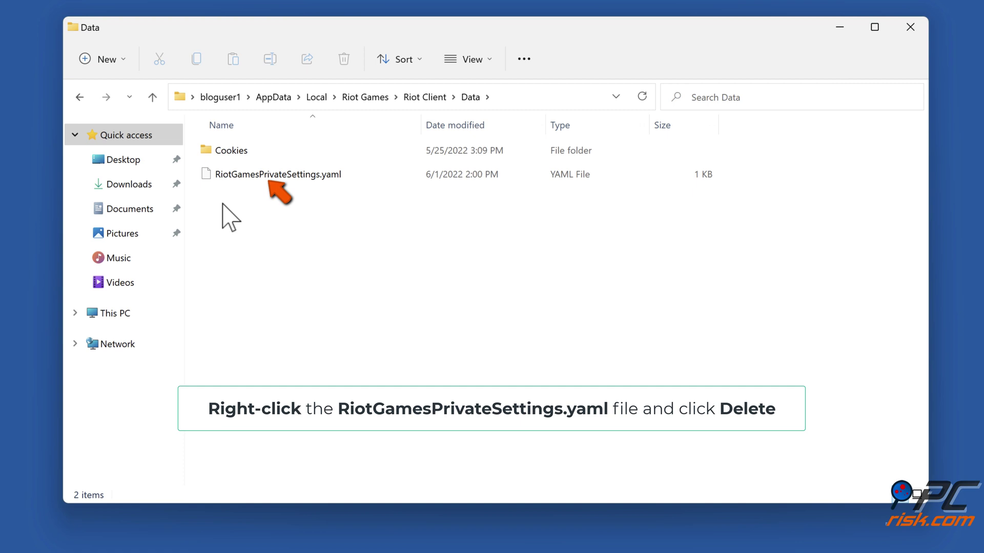
Step: Delete RiotGamesPrivateSettings.yaml and close File Explorer
right_click(263, 177)
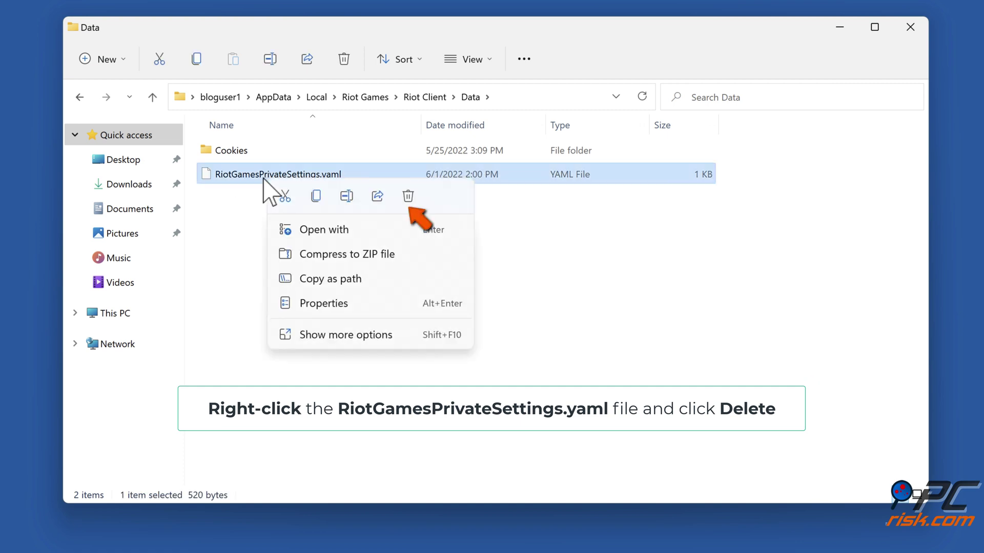
click(408, 196)
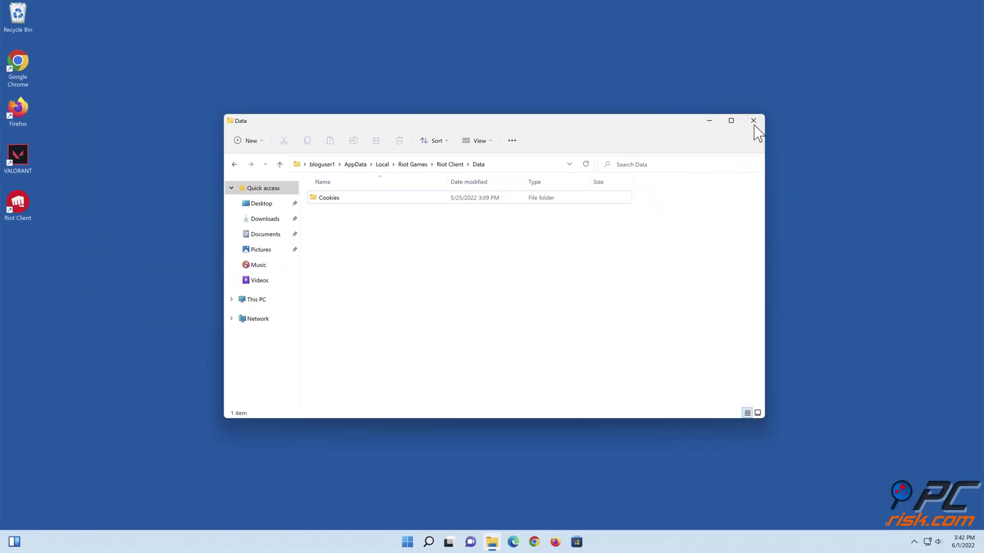
click(752, 122)
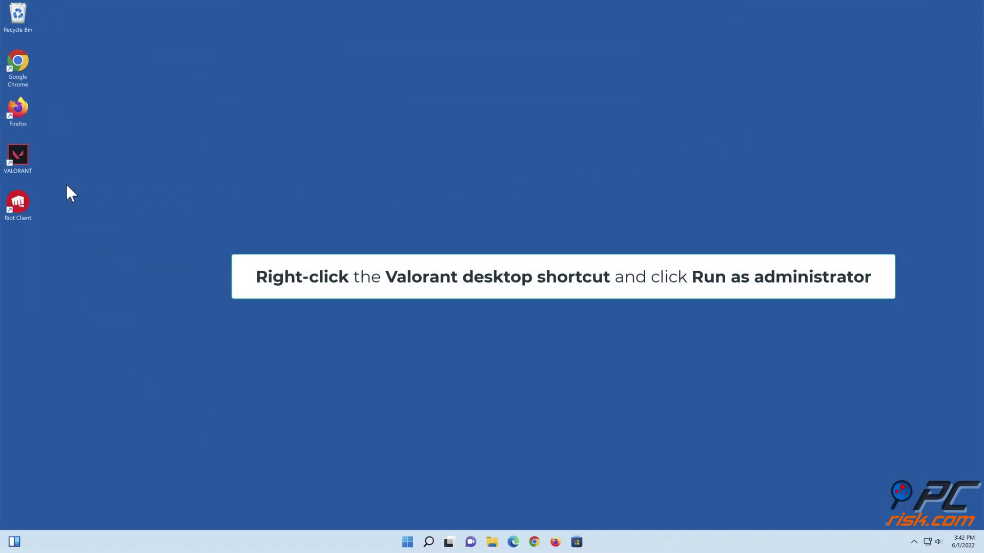
Step: Launch VALORANT as administrator and enter the account username in Riot Client
right_click(22, 172)
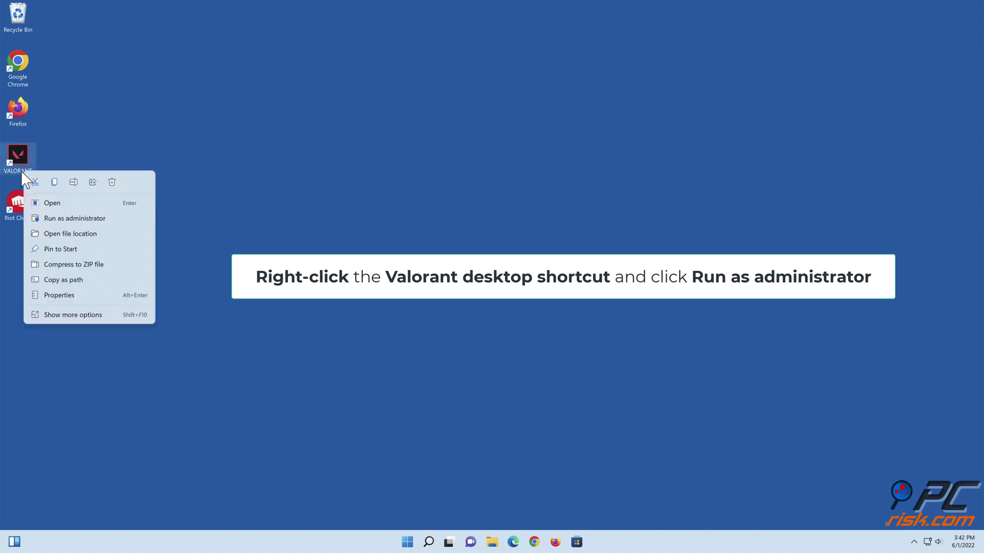
click(71, 219)
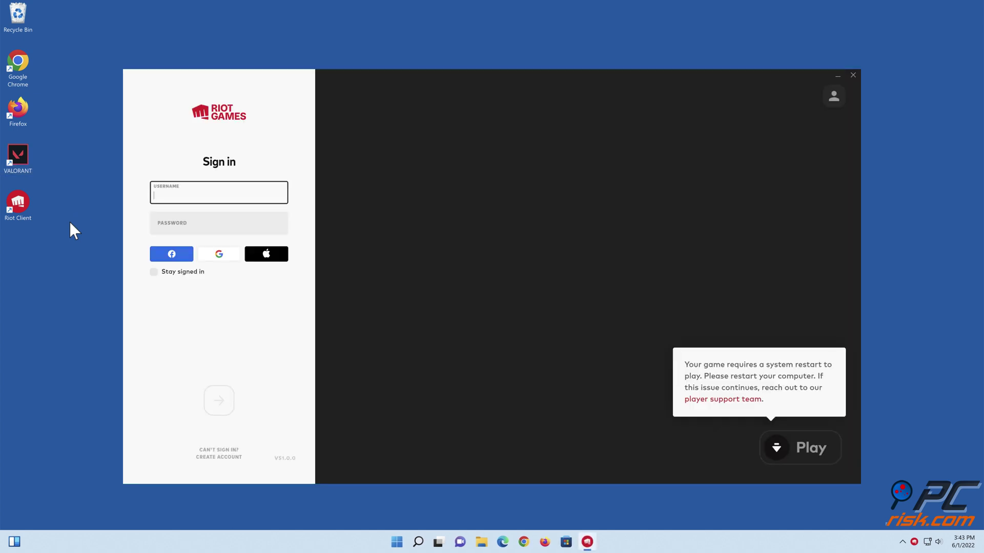
text(bloguse)
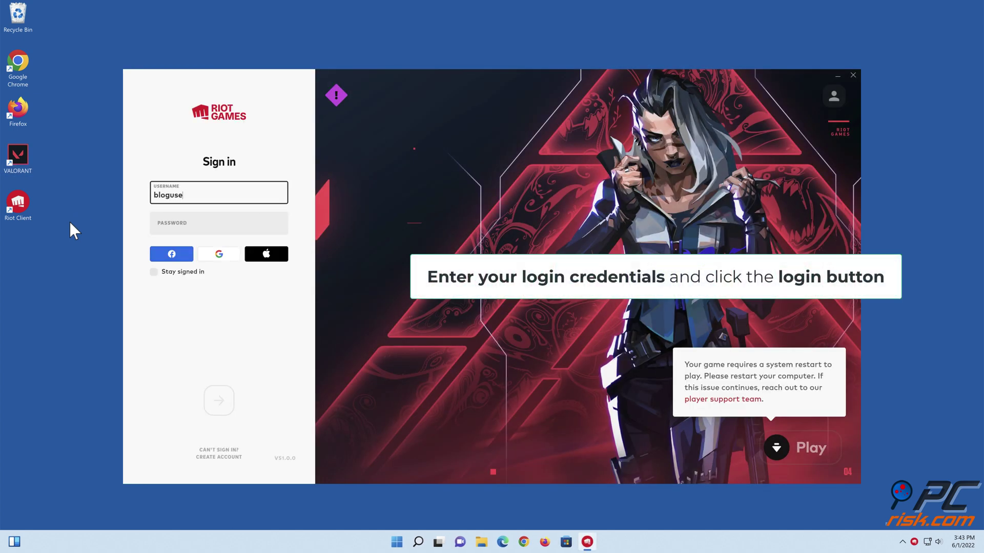
text(r1337)
Step: Enter the account password, tick Stay signed in, sign in, then close Riot Client
click(175, 223)
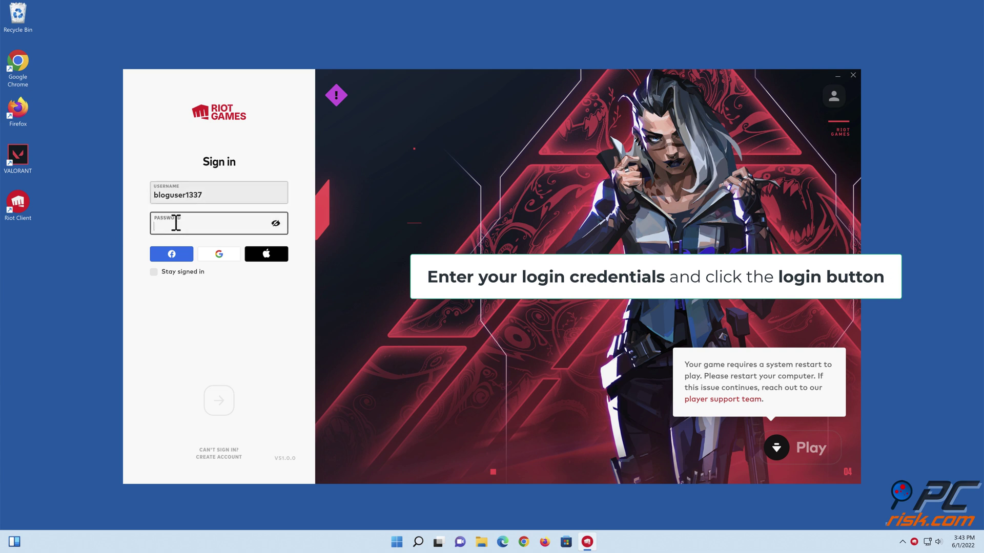
text(•••••••••••••••••)
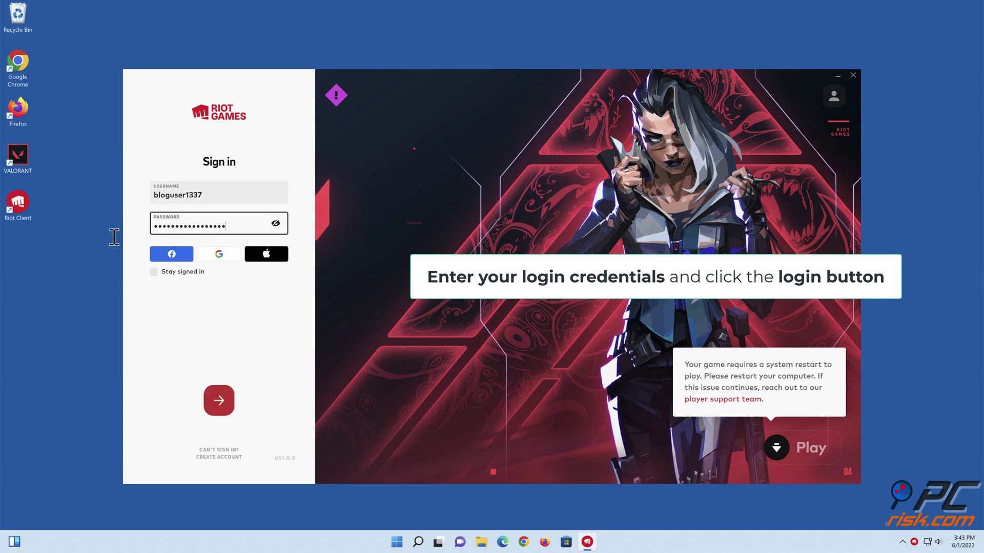
text(••••••)
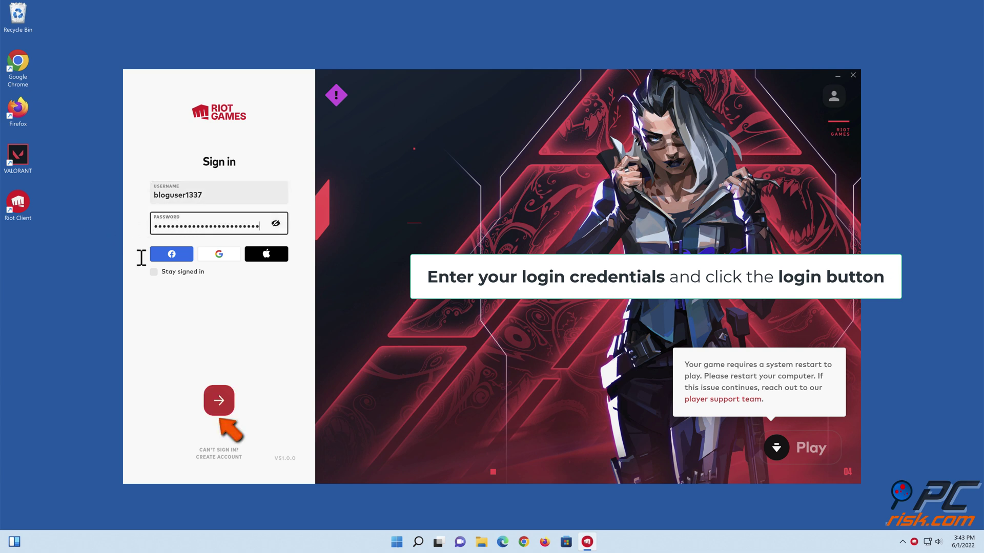
click(154, 272)
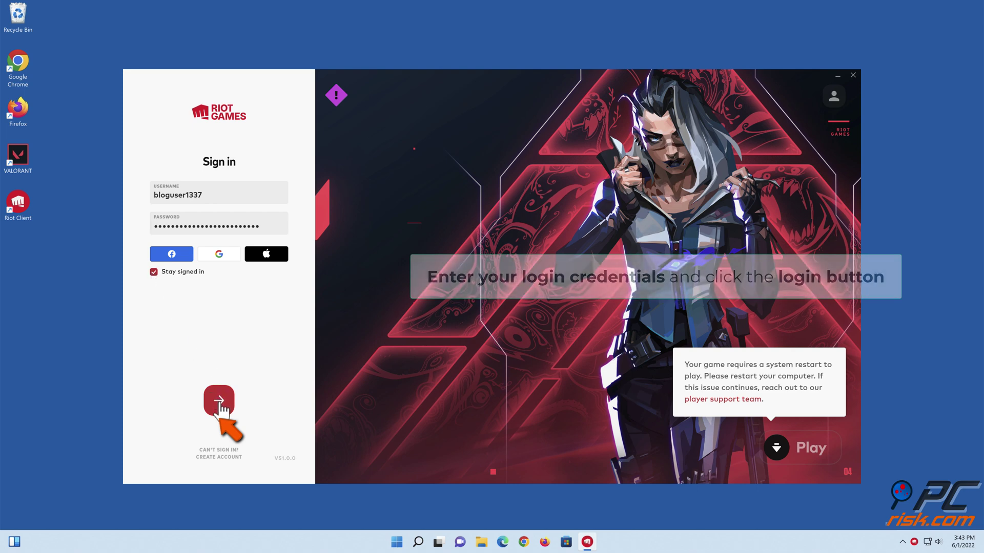
click(219, 401)
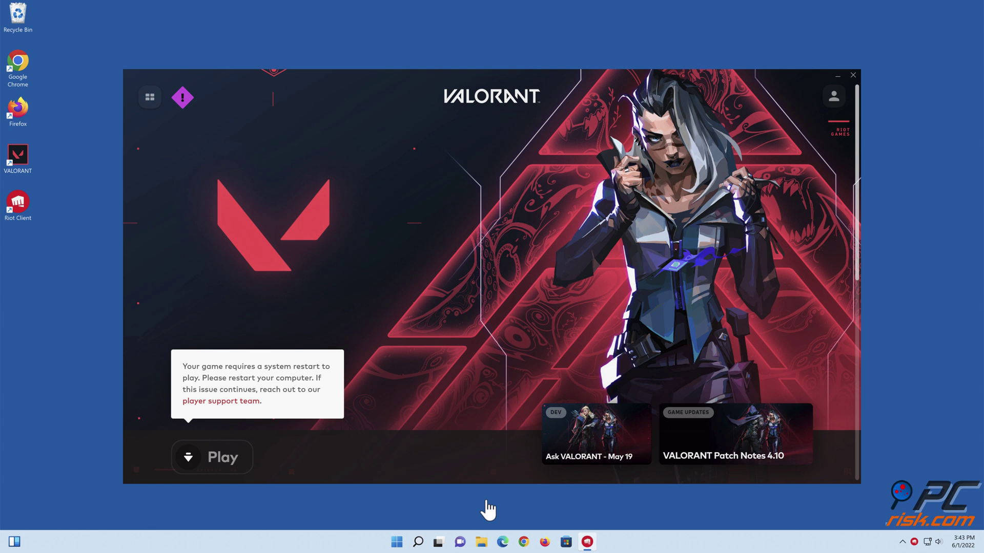
click(853, 76)
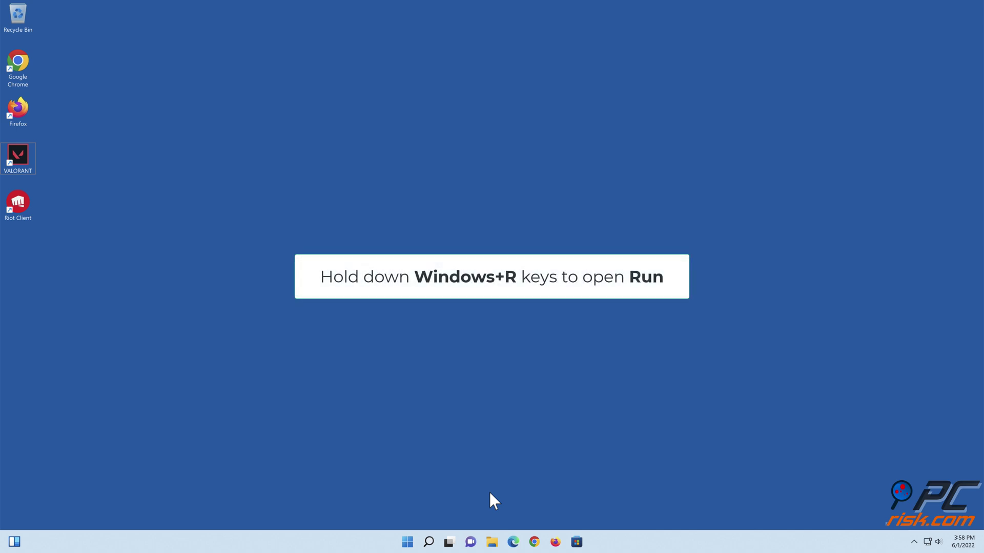
Step: Run services.msc from the Run dialog to open the Services console
key(super+r)
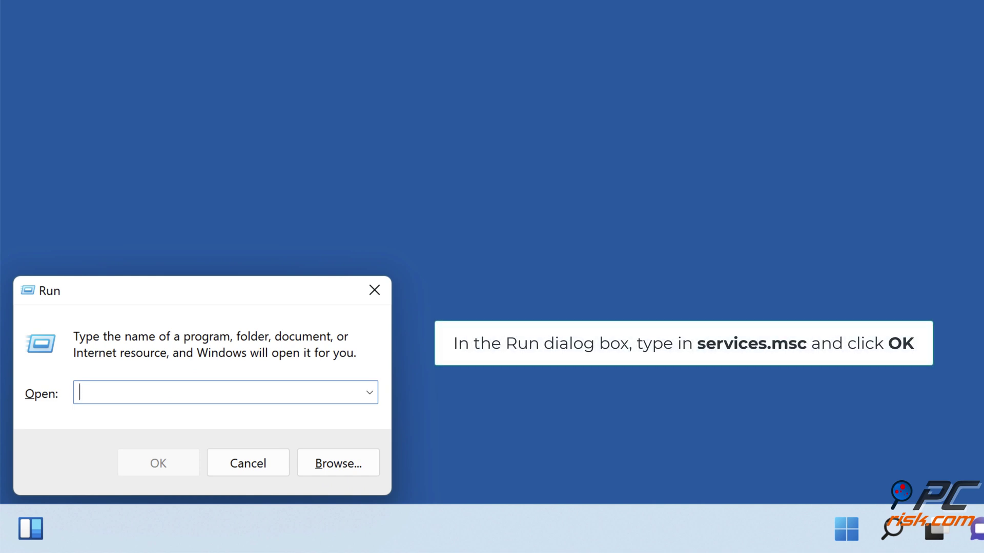
text(services.msc)
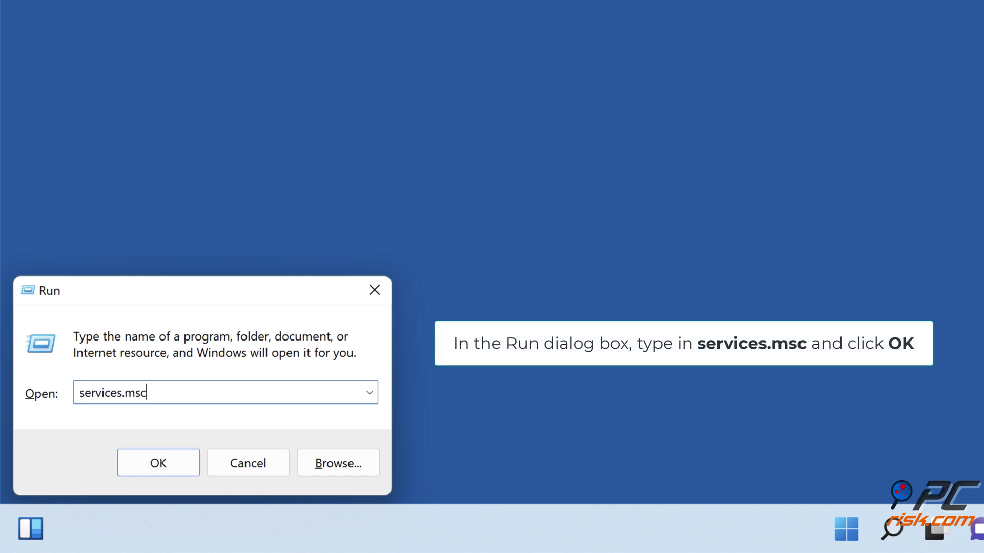
click(159, 474)
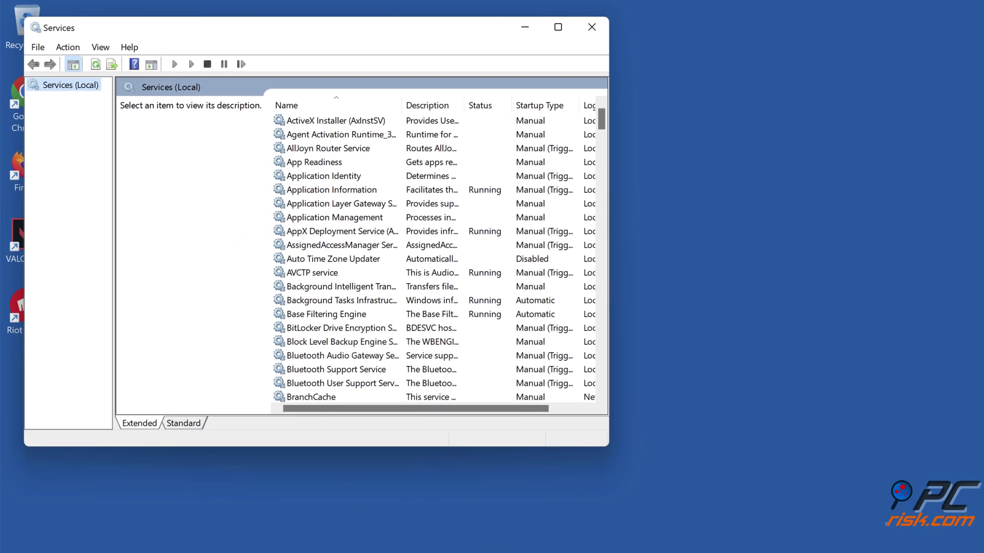
Step: Open the vgc service's properties and set its Startup type to Automatic
scroll(353, 226, down, 20)
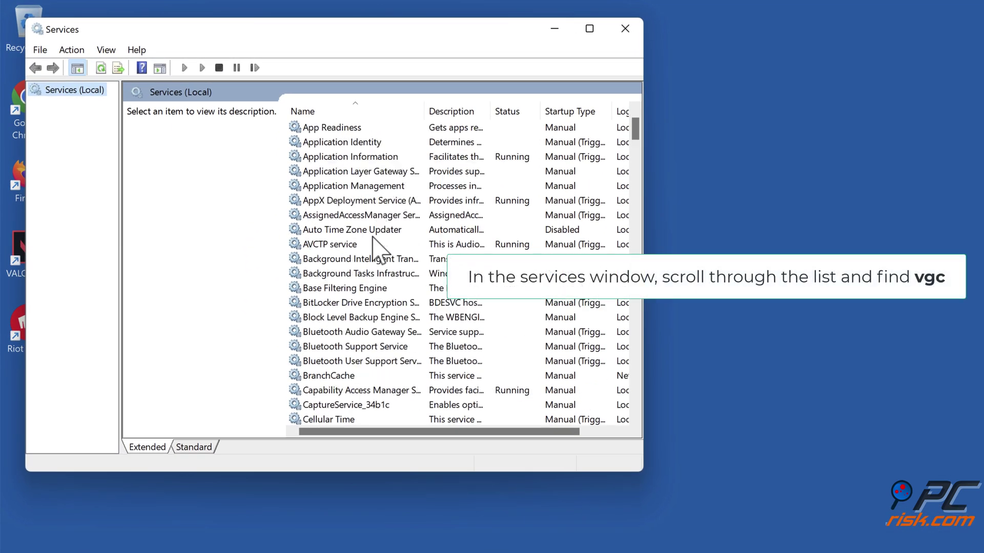
scroll(373, 236, down, 20)
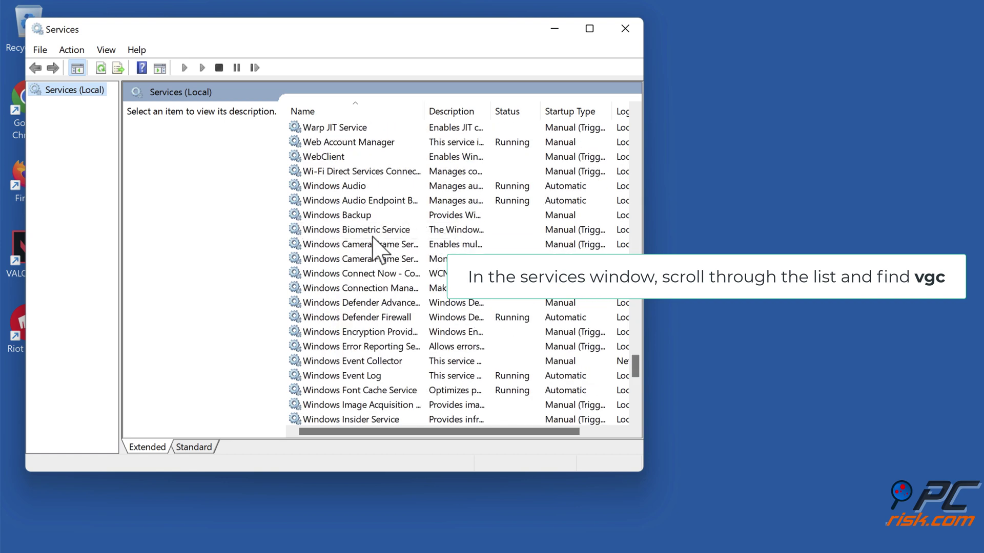
scroll(378, 246, up, 3)
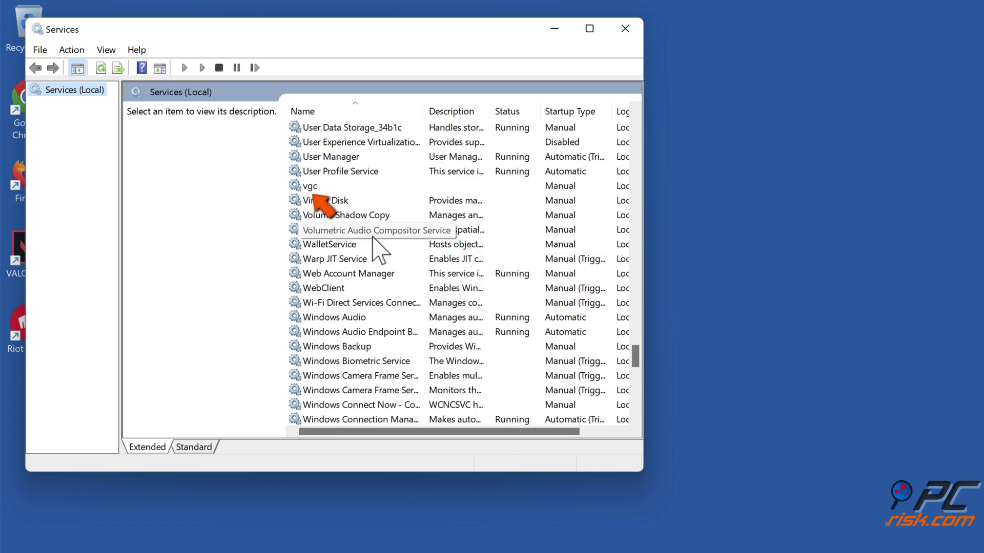
right_click(314, 191)
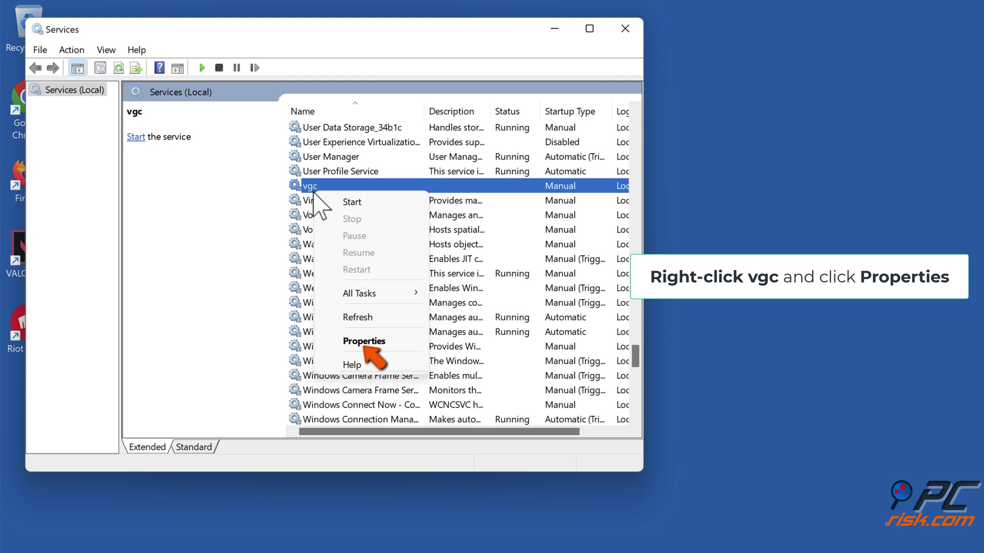
click(363, 344)
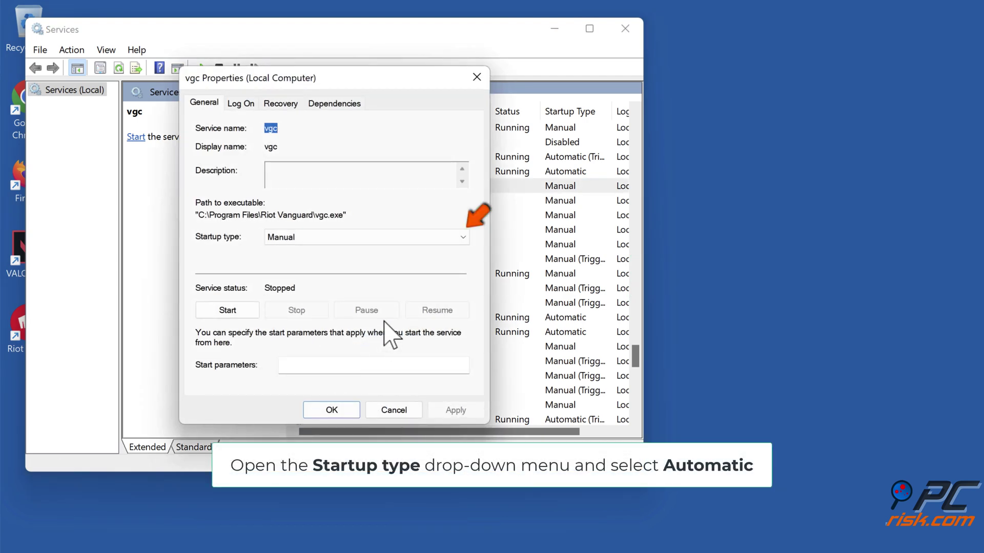
click(460, 238)
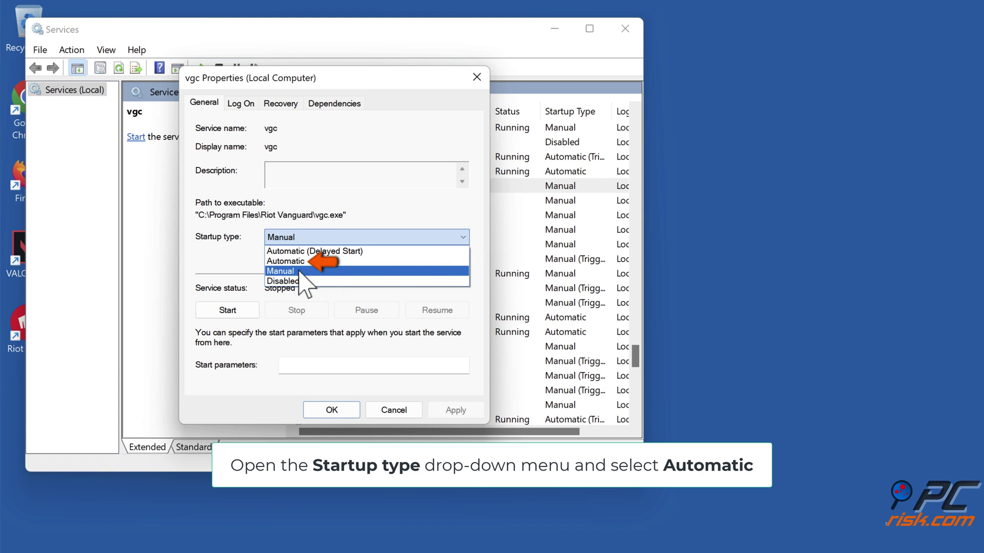
click(285, 262)
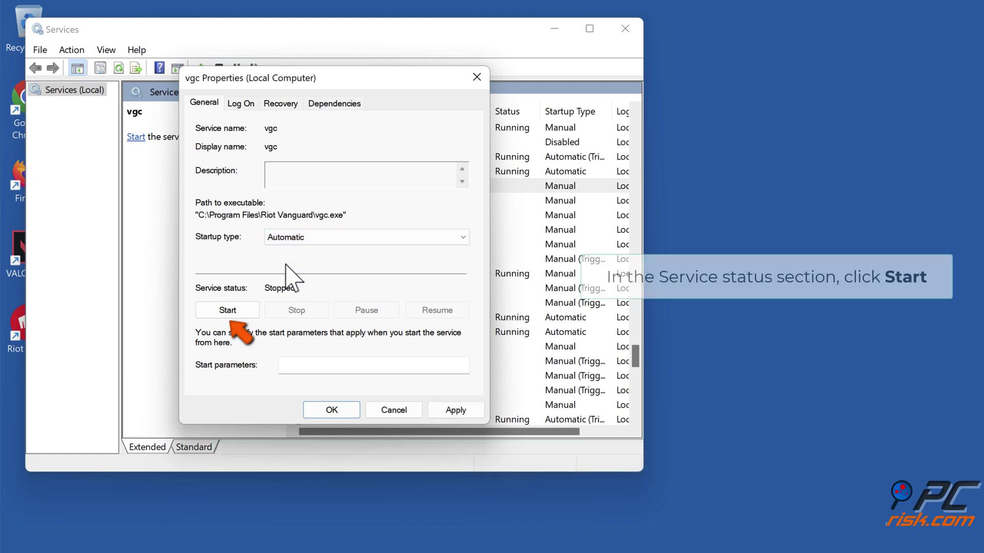
Step: Try starting vgc, dismiss the crash report and error, then apply and close
click(227, 311)
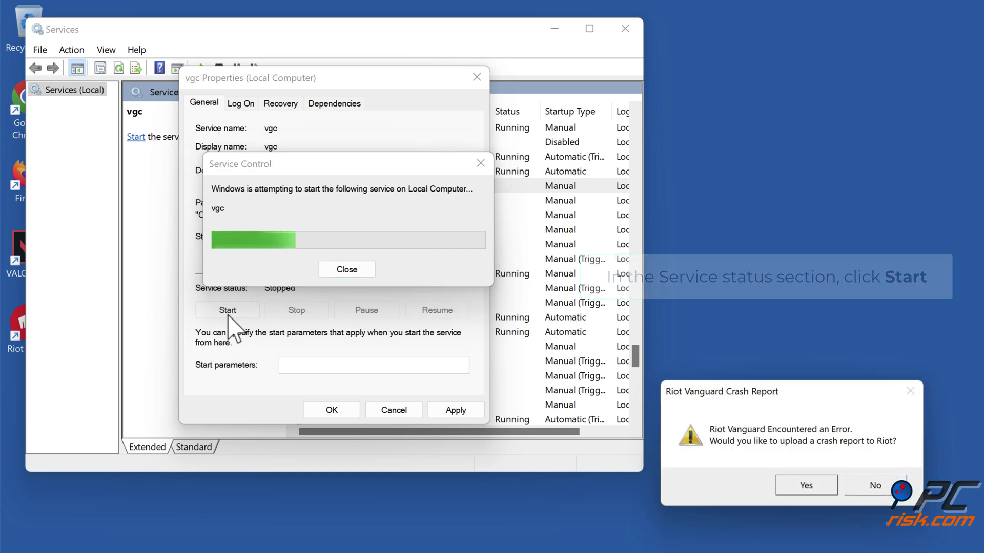
click(874, 485)
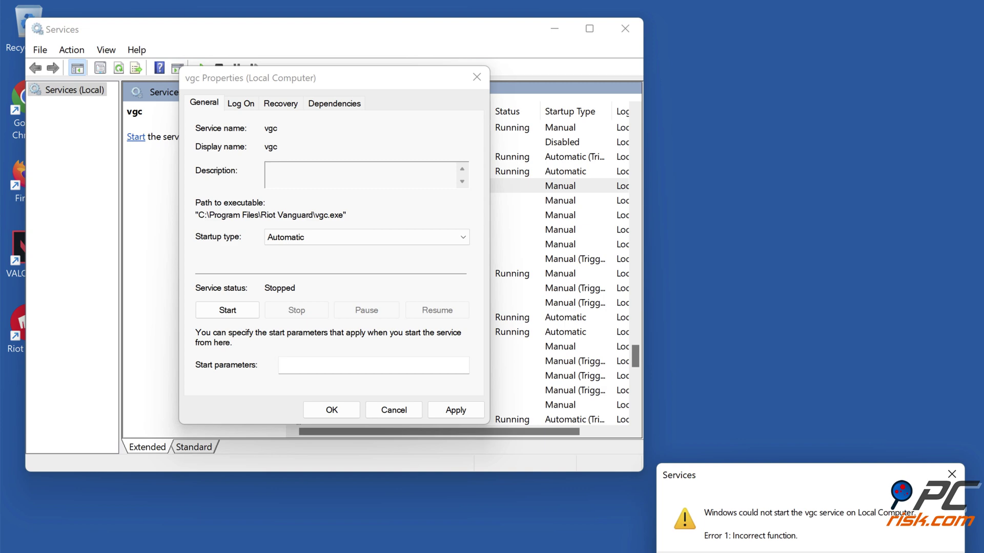
key(Return)
click(454, 413)
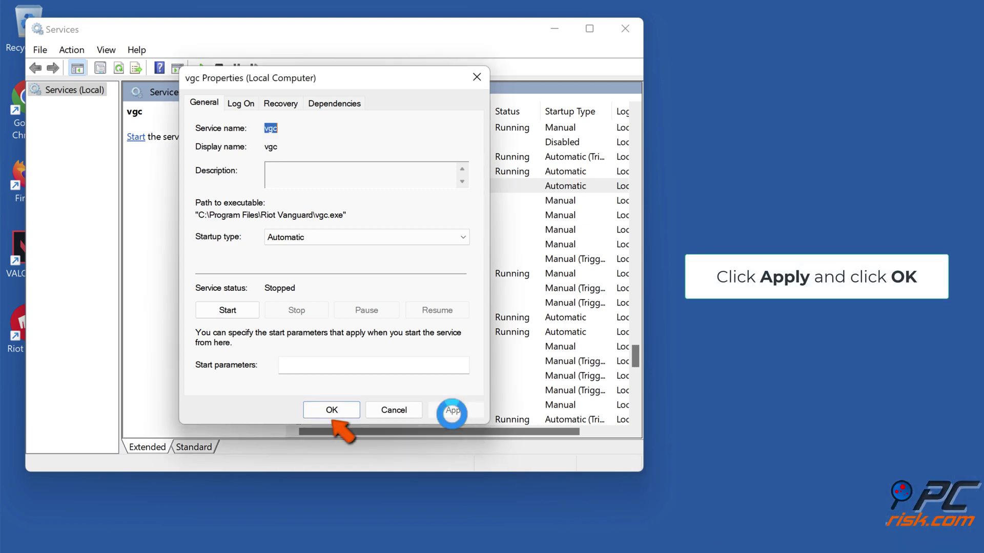
click(332, 413)
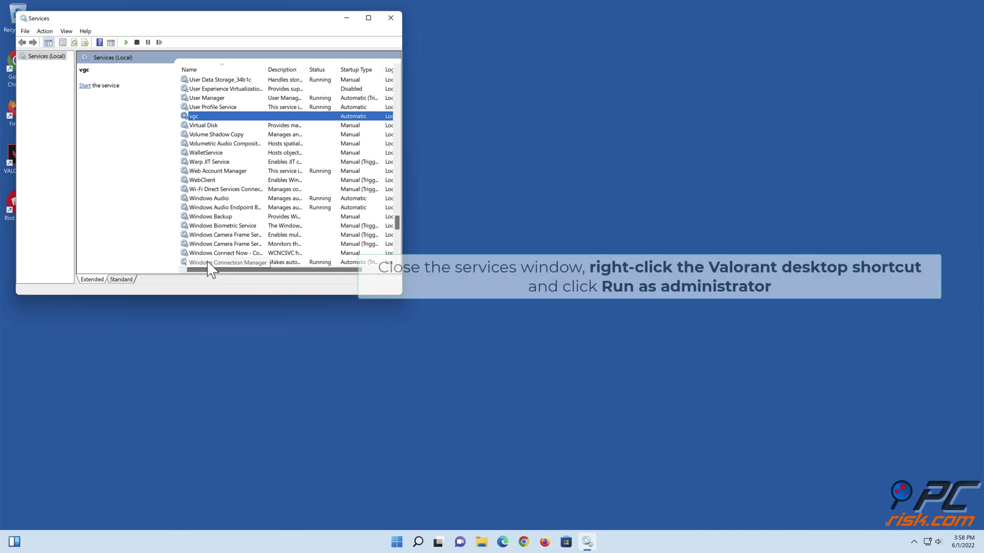
Step: Close Services, run VALORANT as administrator from its desktop shortcut, then close the launcher
click(391, 19)
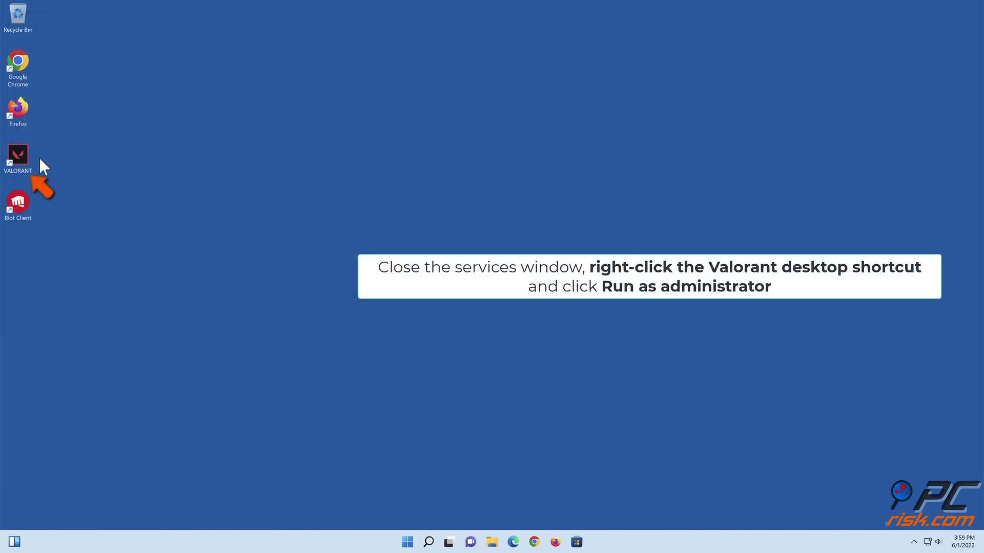
right_click(26, 170)
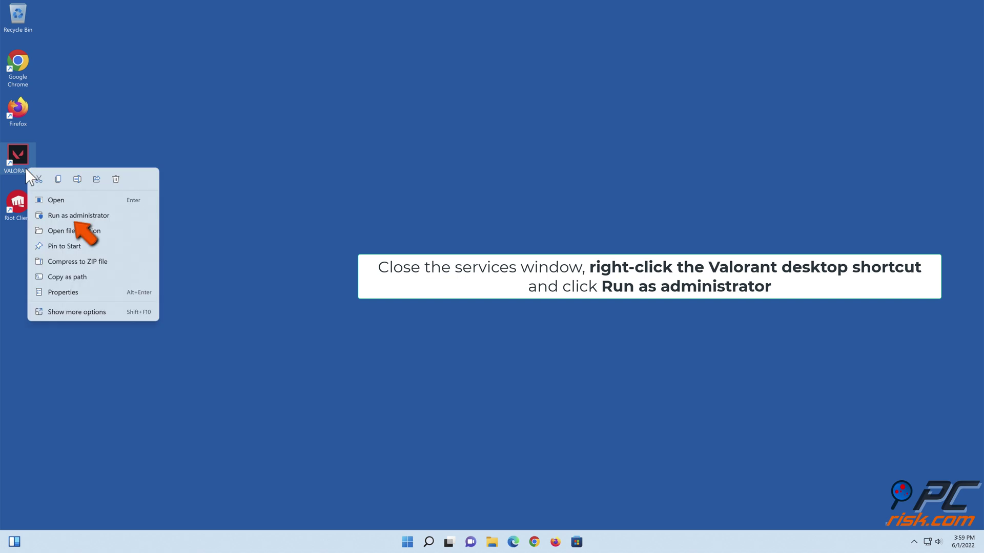
click(72, 216)
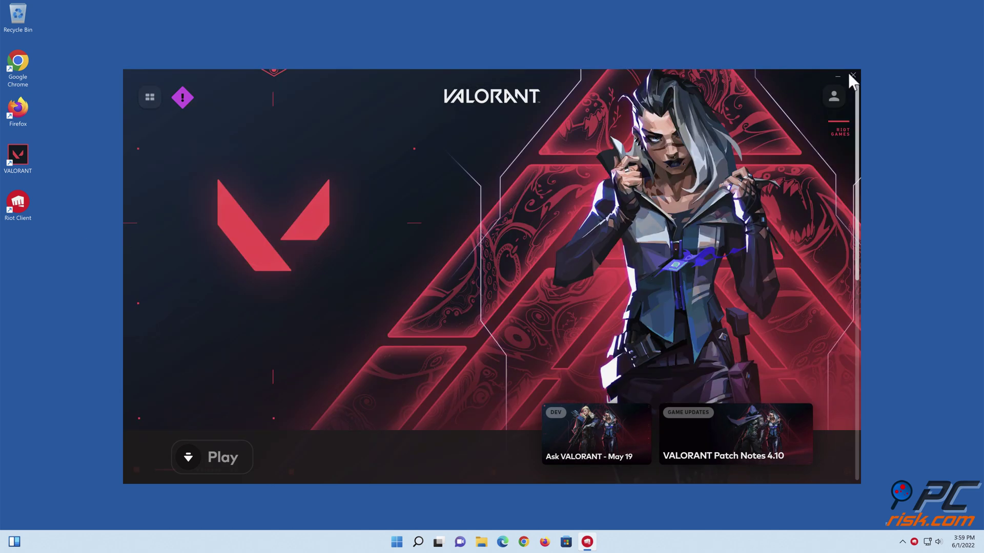
click(851, 75)
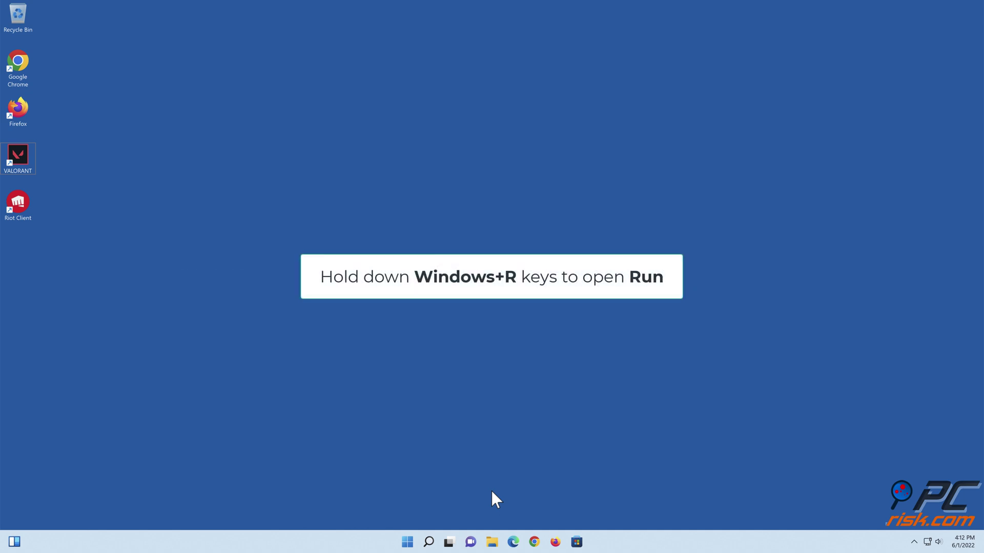
Step: Run cmd from the Run dialog with Ctrl+Shift+Enter to get an administrator Command Prompt
key(super+r)
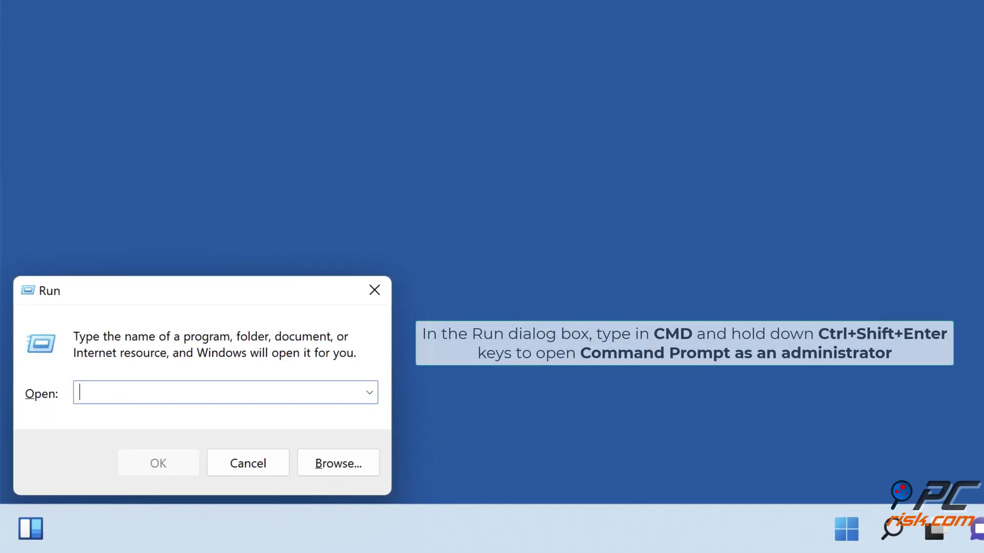
text(cmd)
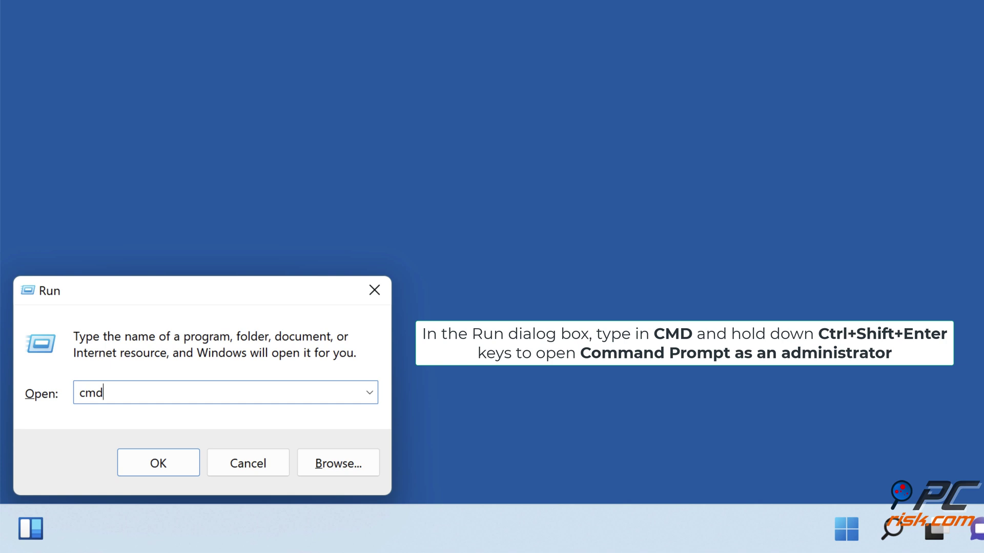
key(ctrl+shift+Return)
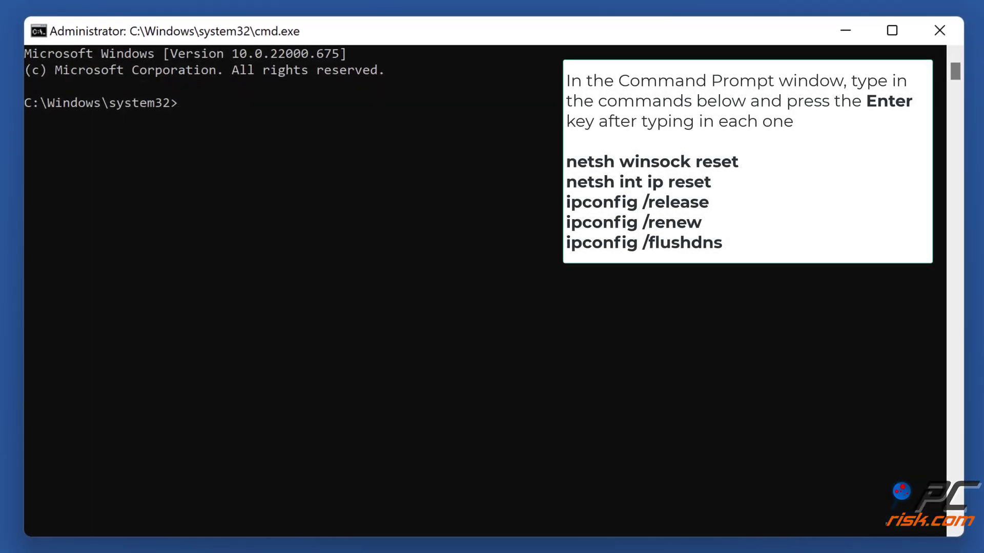
Step: Run netsh winsock reset, netsh int ip reset, ipconfig /release, /renew and /flushdns
text(netsh winsock reset)
key(Return)
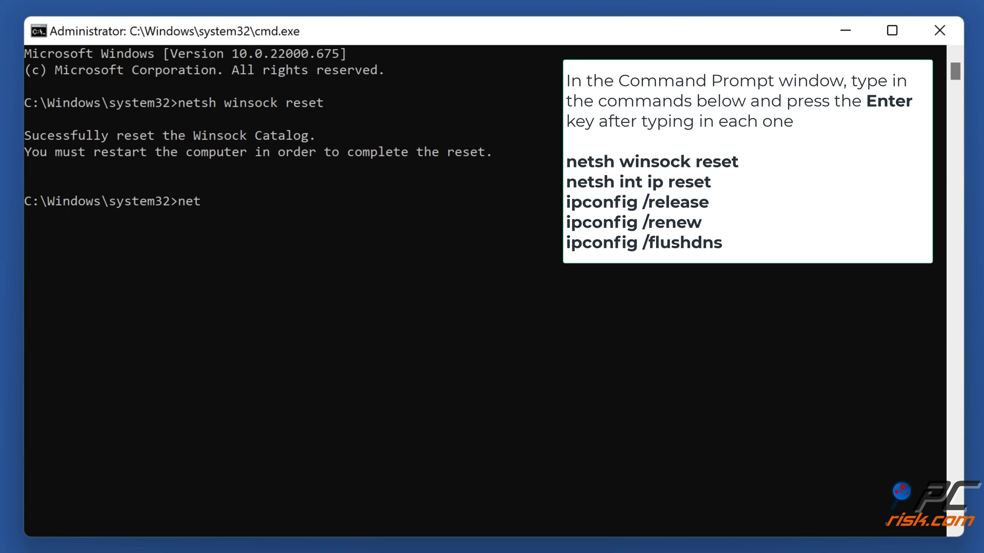
text(netsh int ip reset)
key(Return)
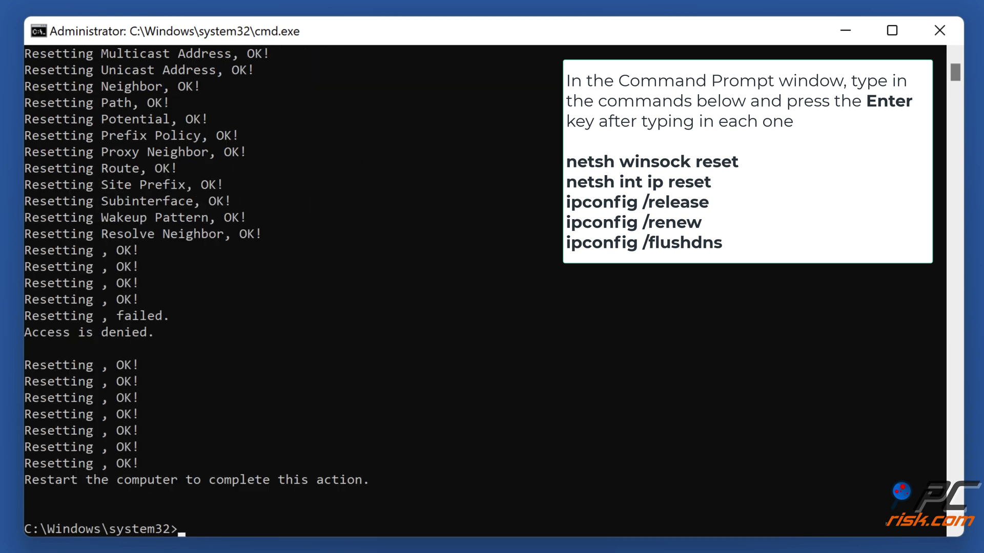
text(ipconfig /release)
key(Return)
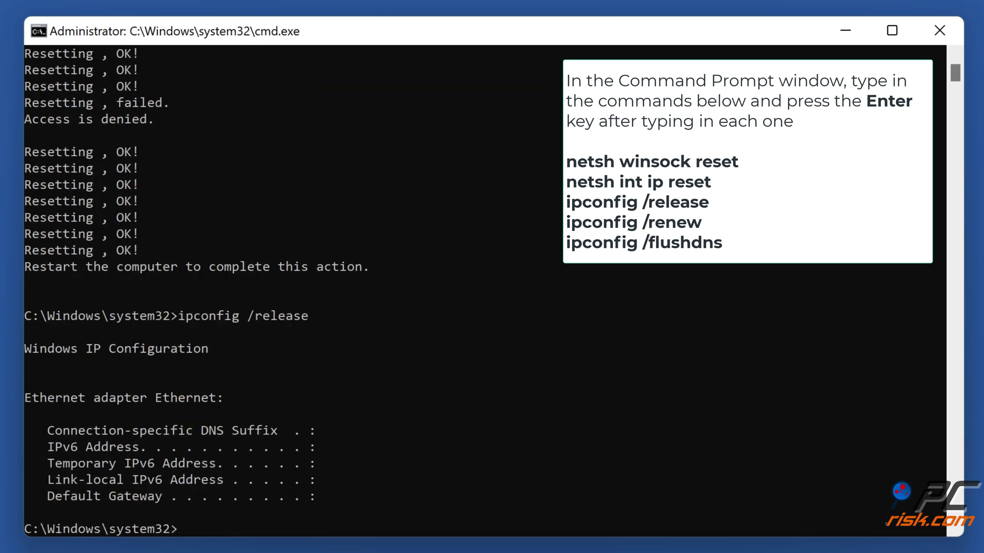
text(ipconfig /renew)
key(Return)
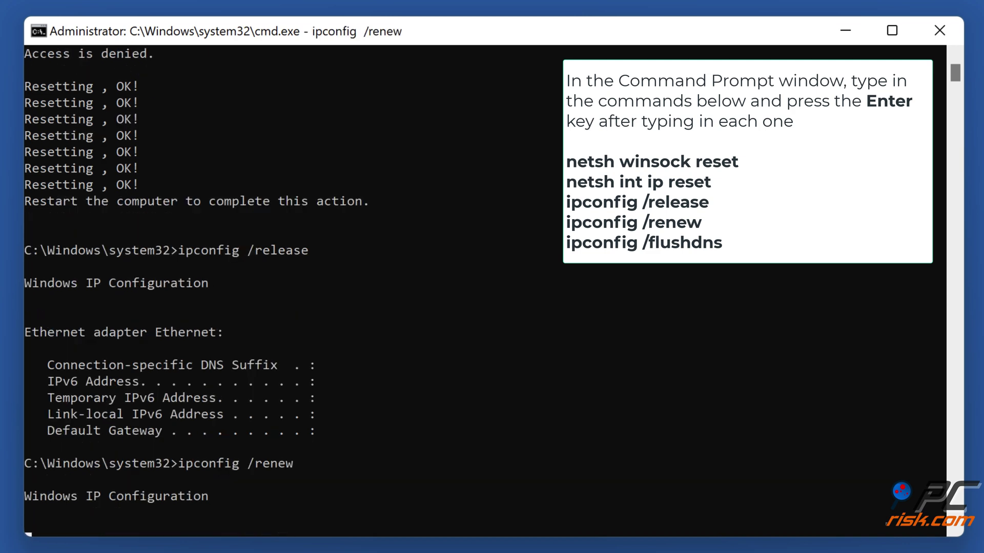
text(ipconfig /flushdns)
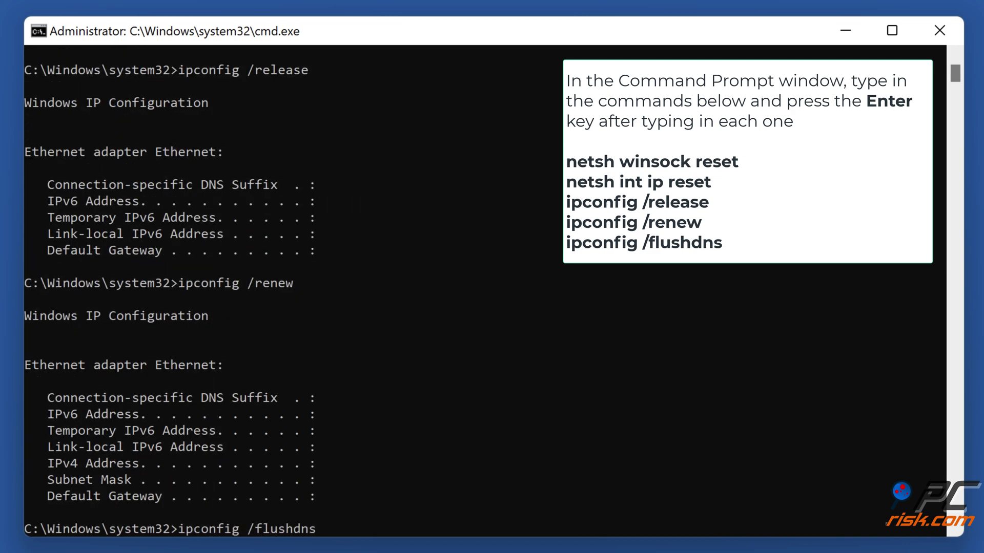
key(Return)
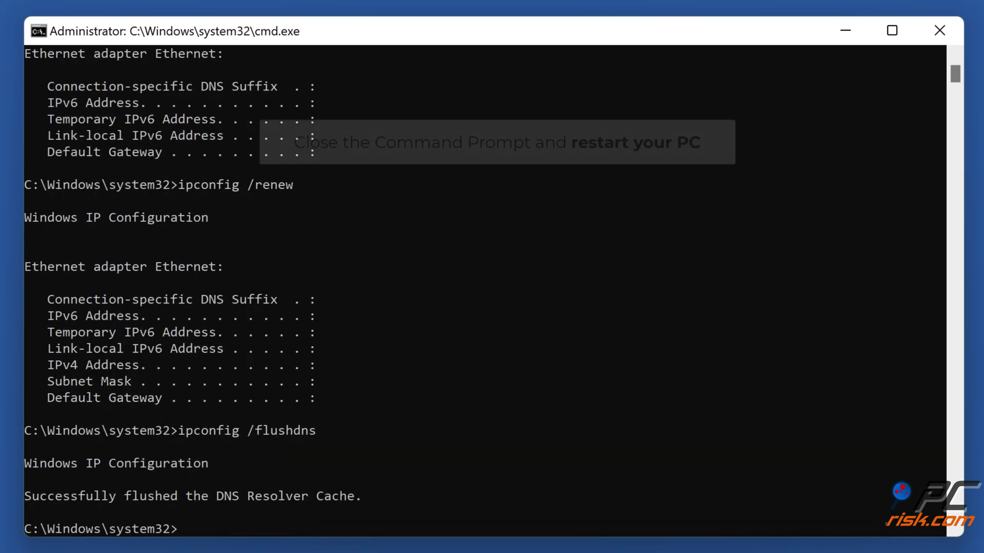
Step: Close the Command Prompt and restart the PC from the Start menu's power options
click(939, 29)
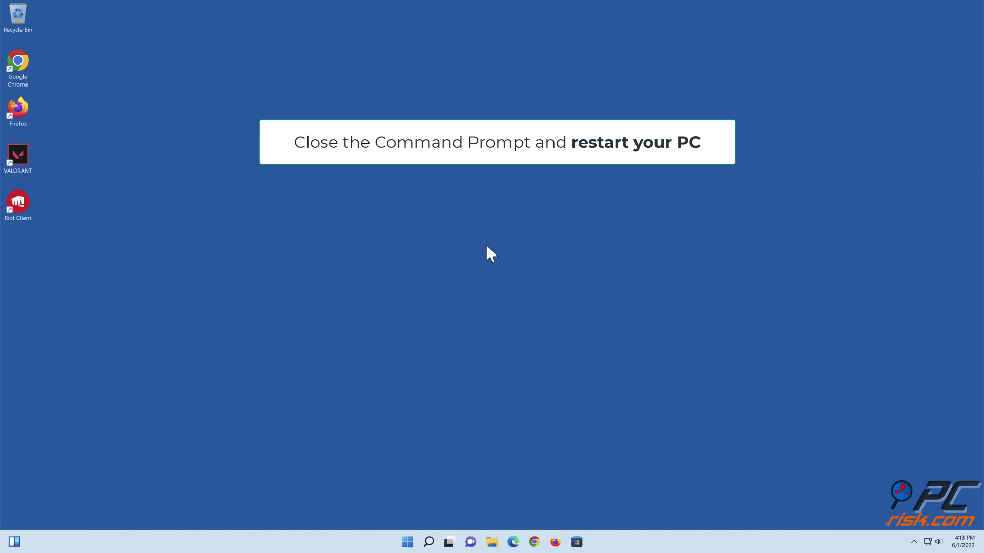
click(407, 542)
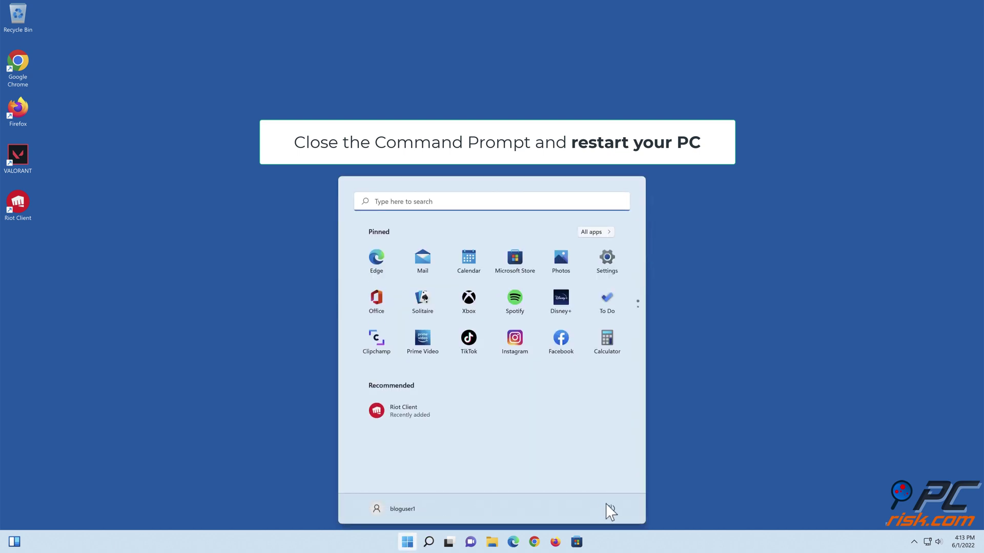
click(610, 508)
click(611, 490)
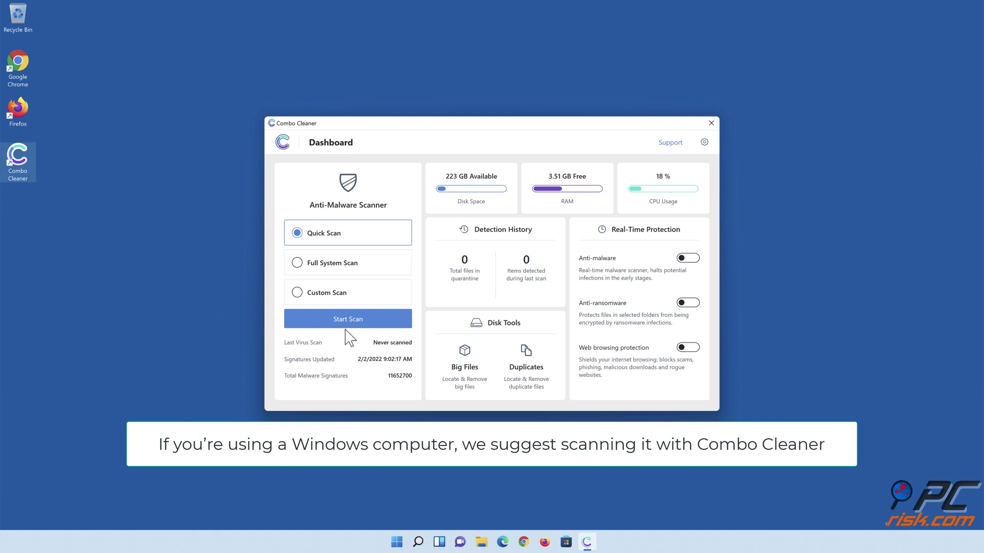
Step: Run a quick scan, quarantine all 323 detections, and switch on real-time anti-malware protection
click(348, 330)
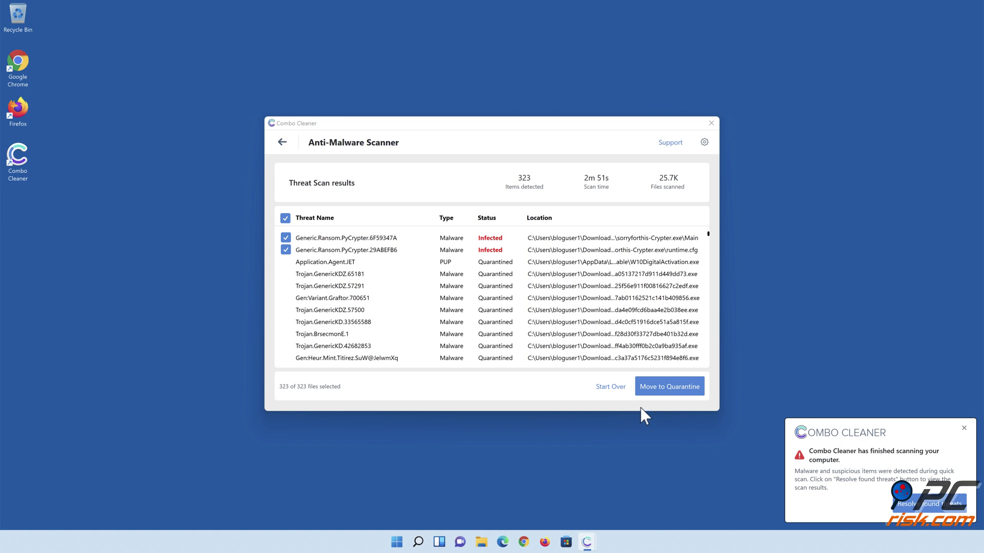
click(669, 392)
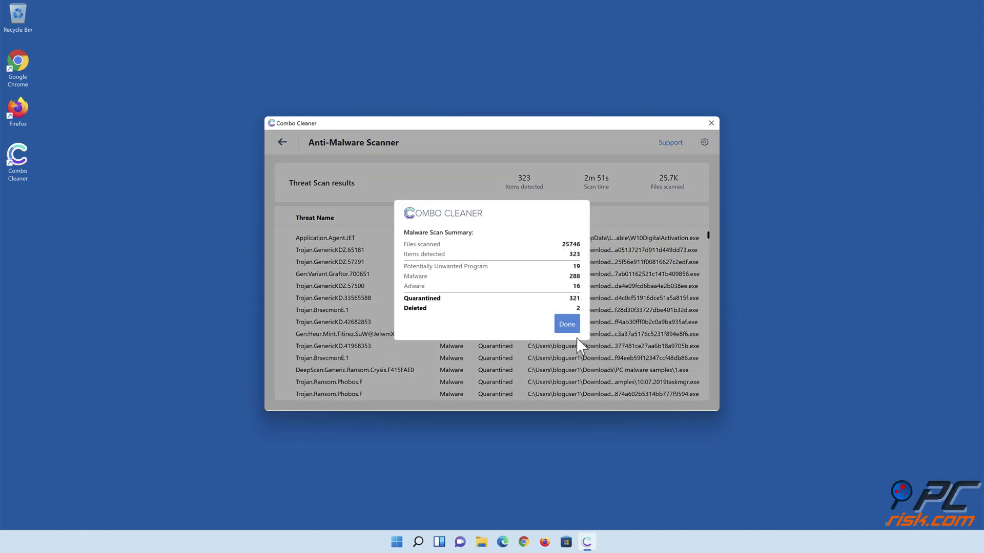
click(566, 328)
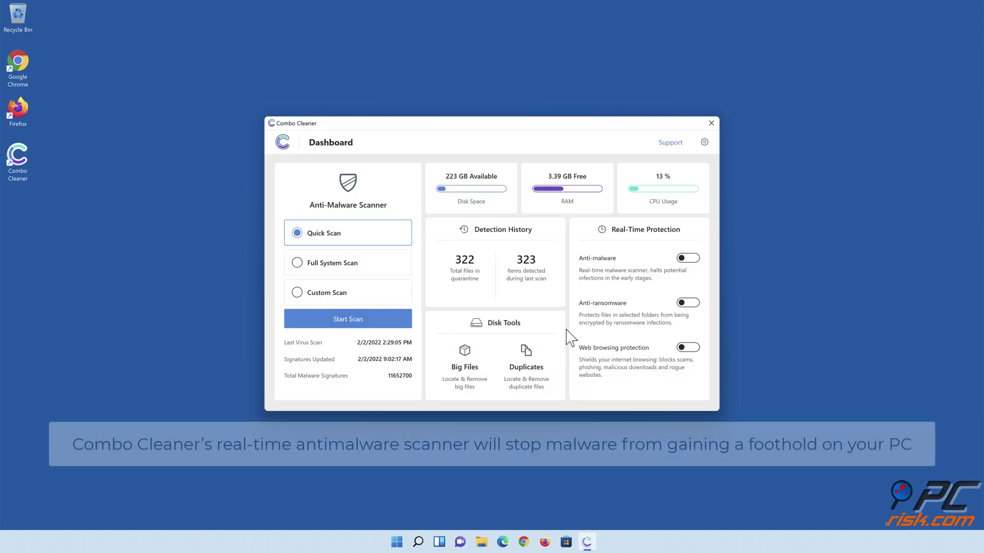
click(687, 260)
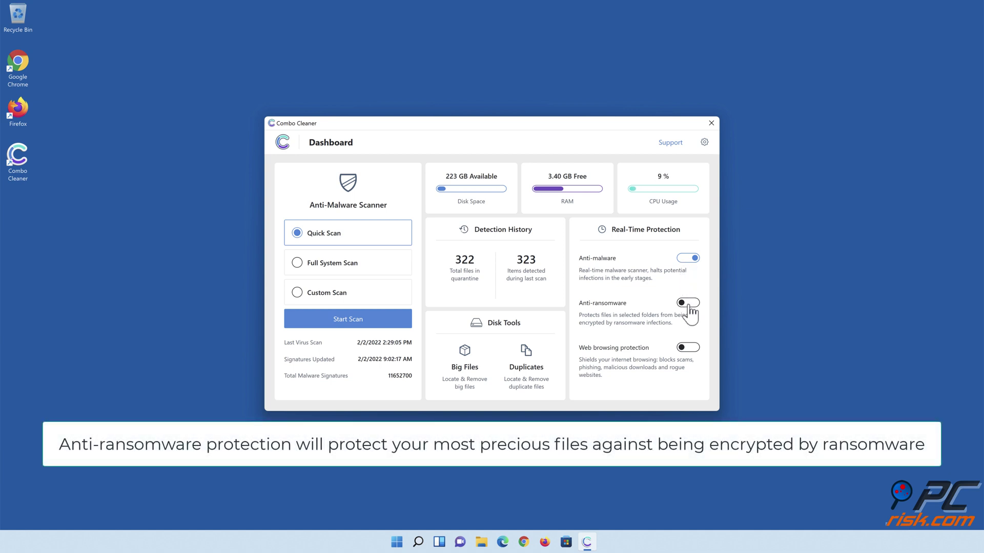
Step: Enable anti-ransomware protection for Libraries > Documents > Documents, then switch on web browsing protection
click(683, 304)
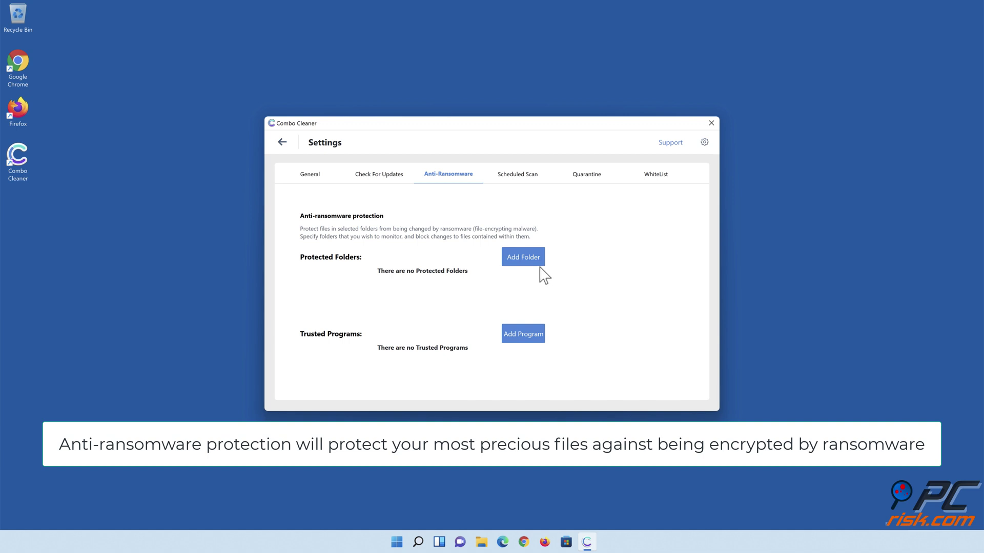
click(525, 262)
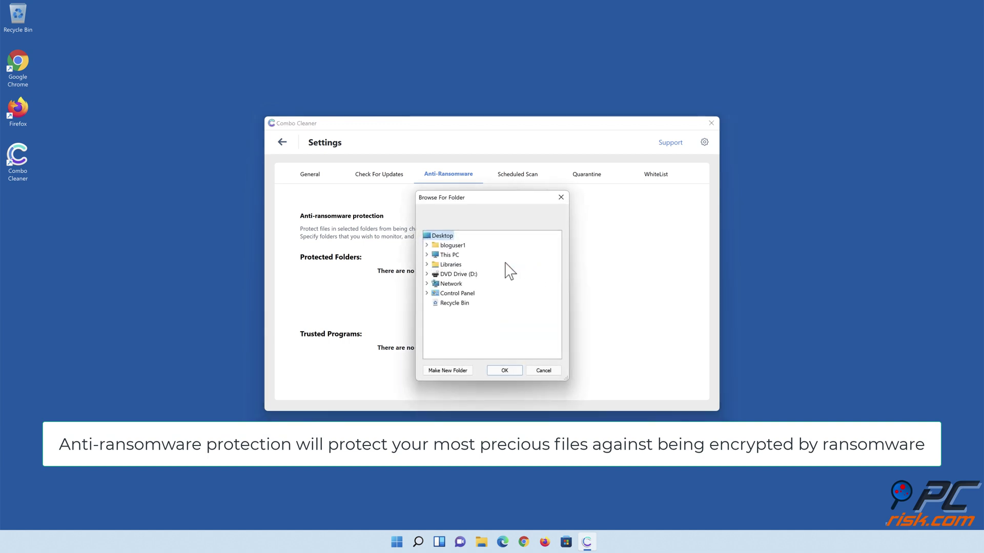
click(426, 265)
click(435, 283)
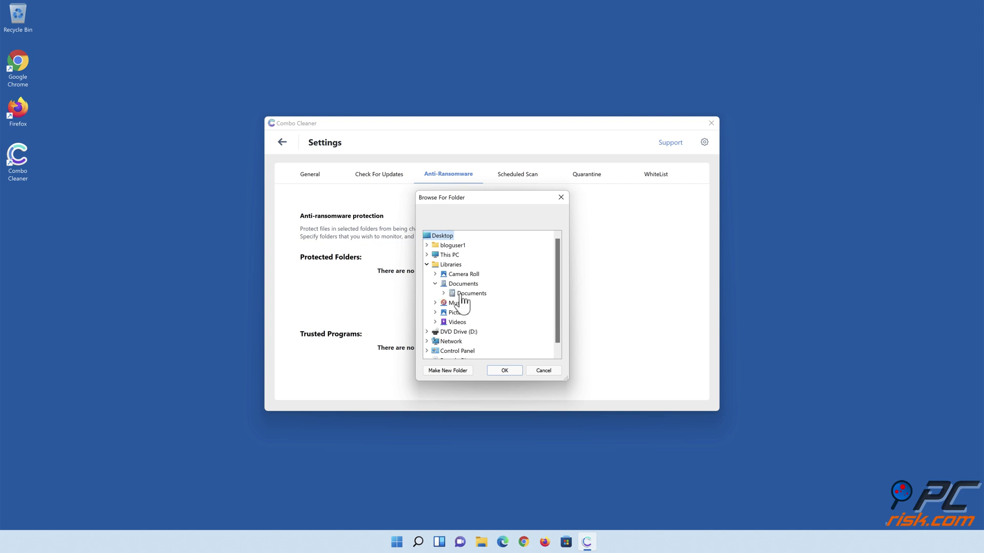
click(464, 294)
click(505, 371)
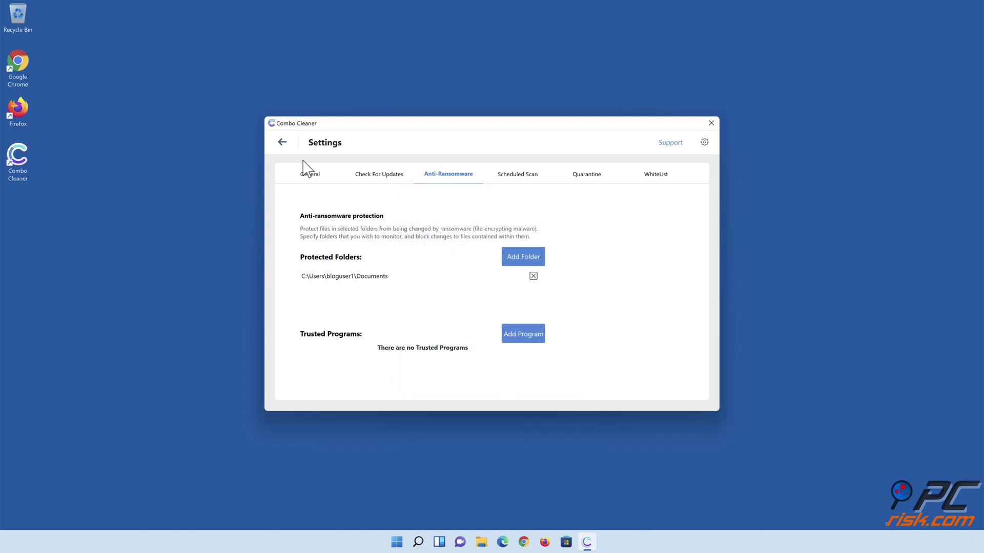
click(283, 143)
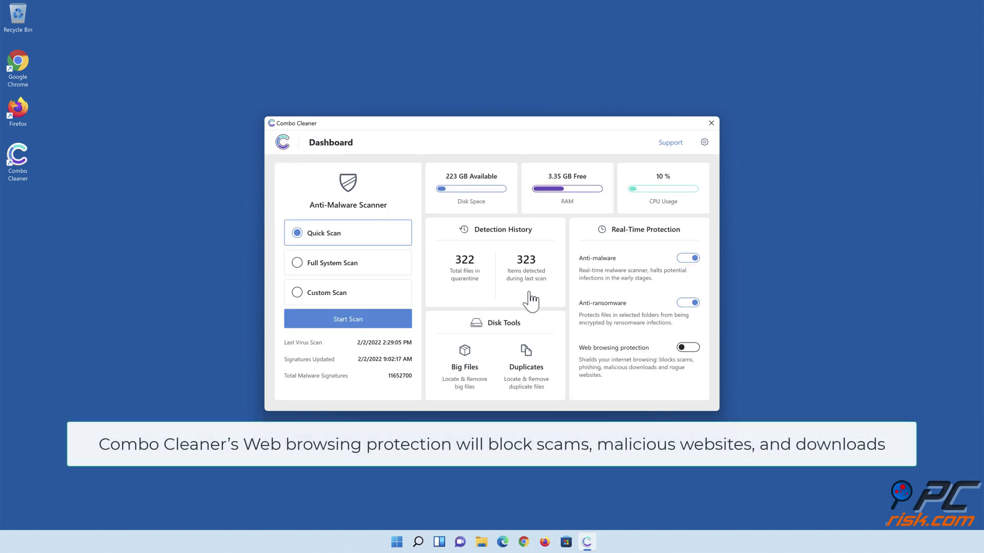
click(688, 352)
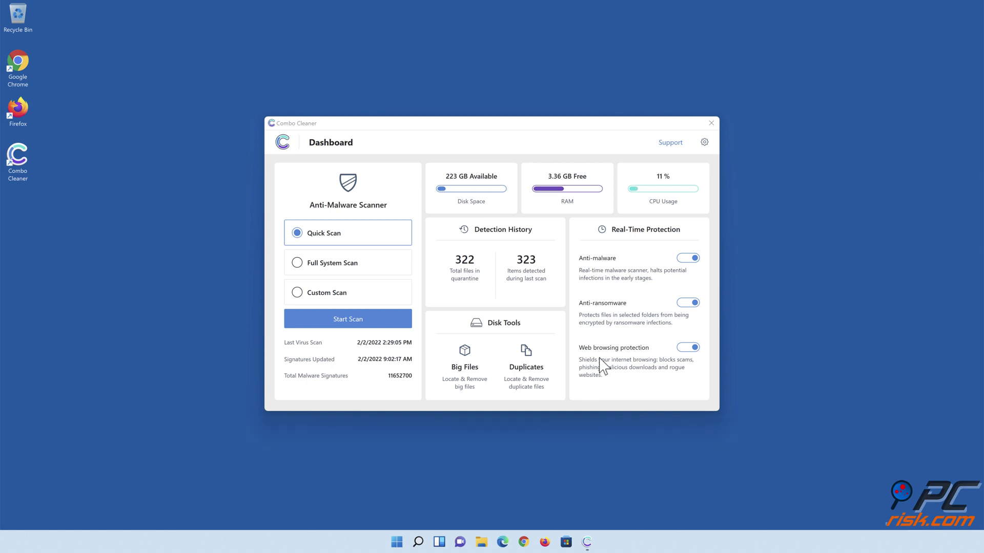
Step: Close the Combo Cleaner window to return to the empty desktop
click(711, 123)
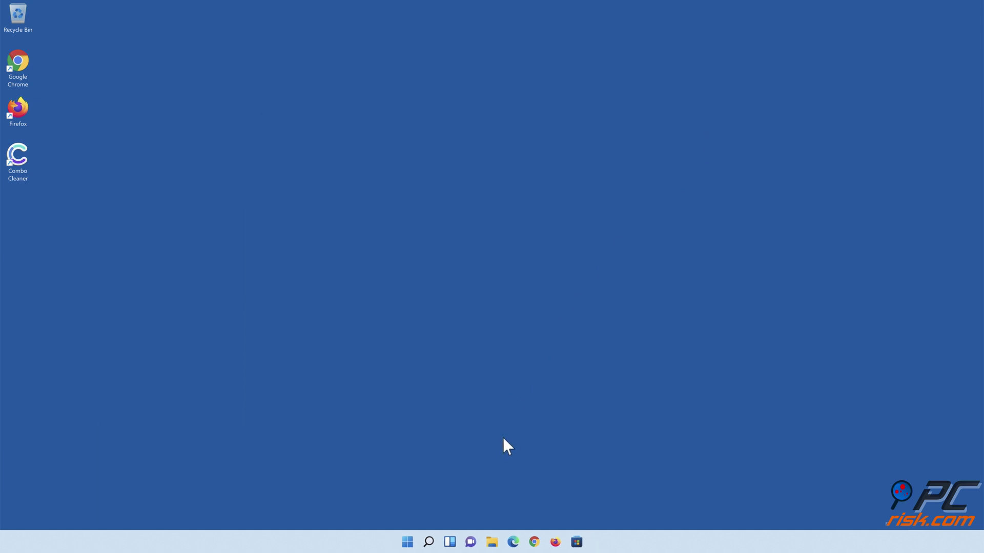